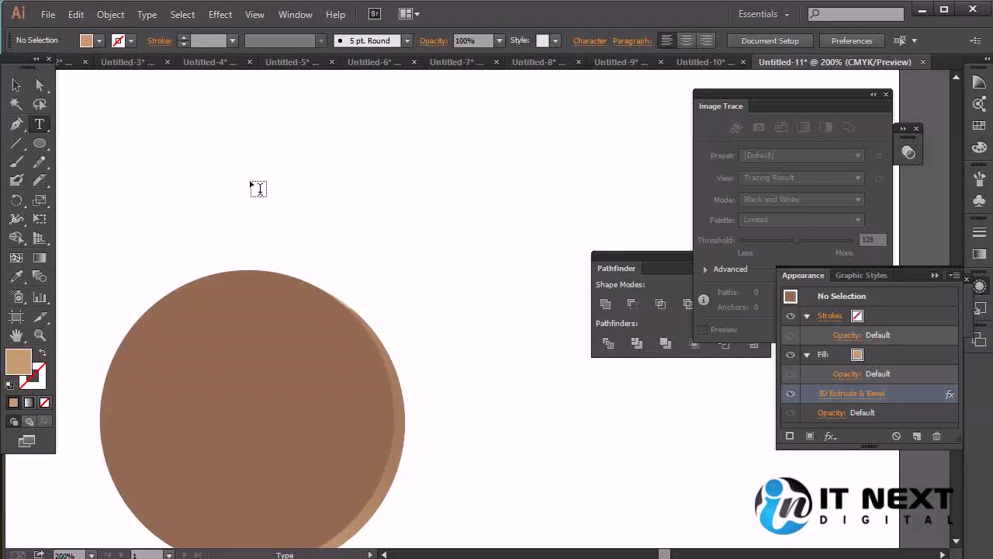
Type 'Shadow' on the artboard and enlarge it to about 58 pt.
click(241, 173)
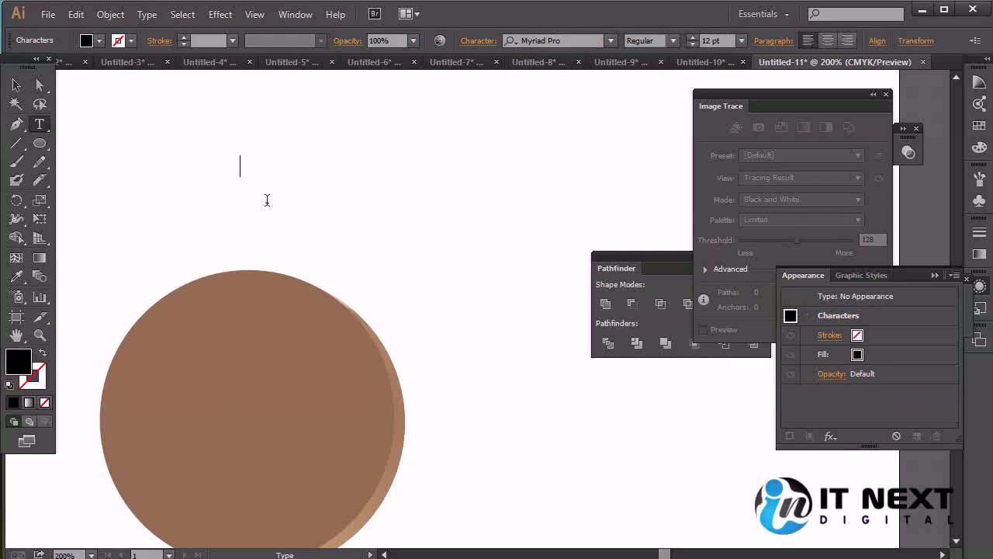
text(Shadow)
key(ctrl+a)
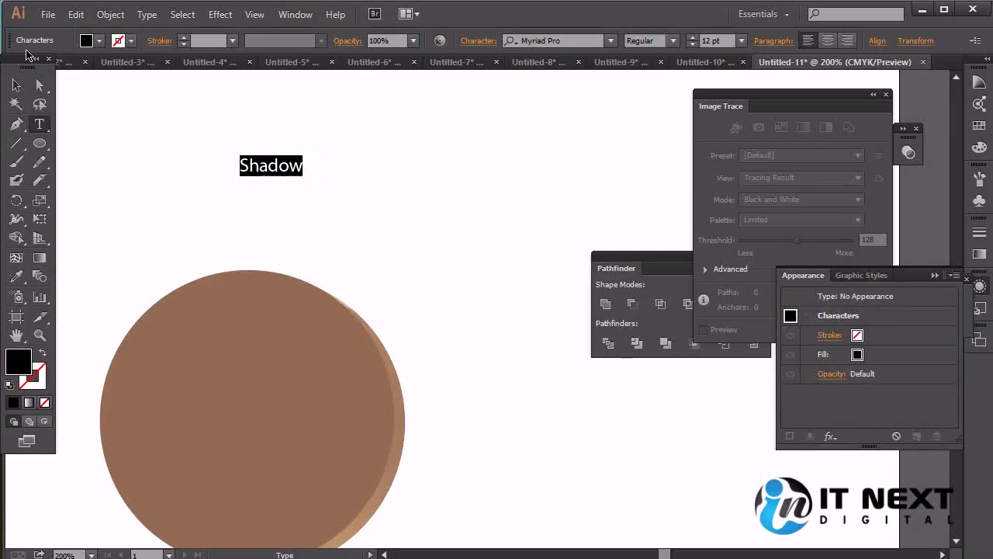
click(16, 85)
drag(301, 177, 546, 255)
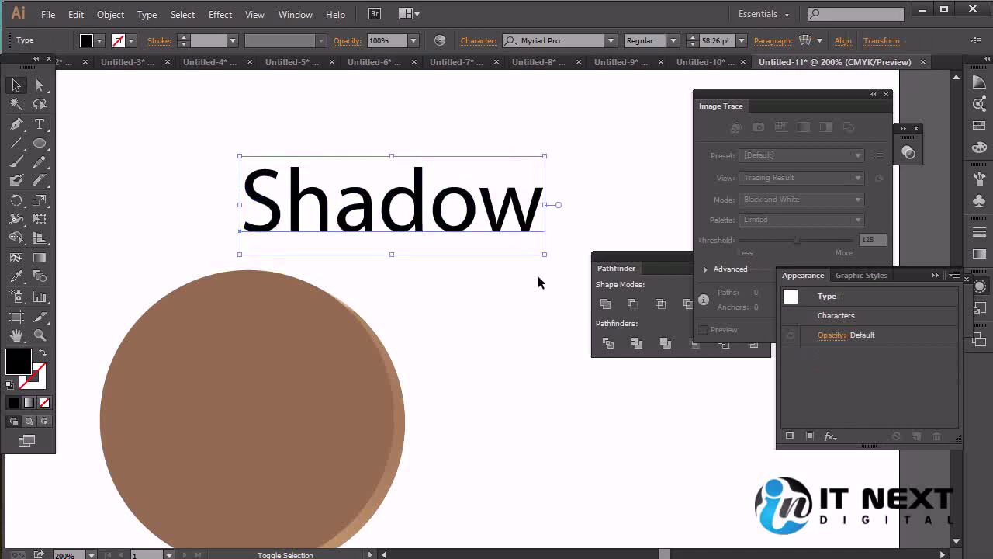
Make the Shadow text Bold and pick a dark maroon fill (7f3c4f).
click(673, 41)
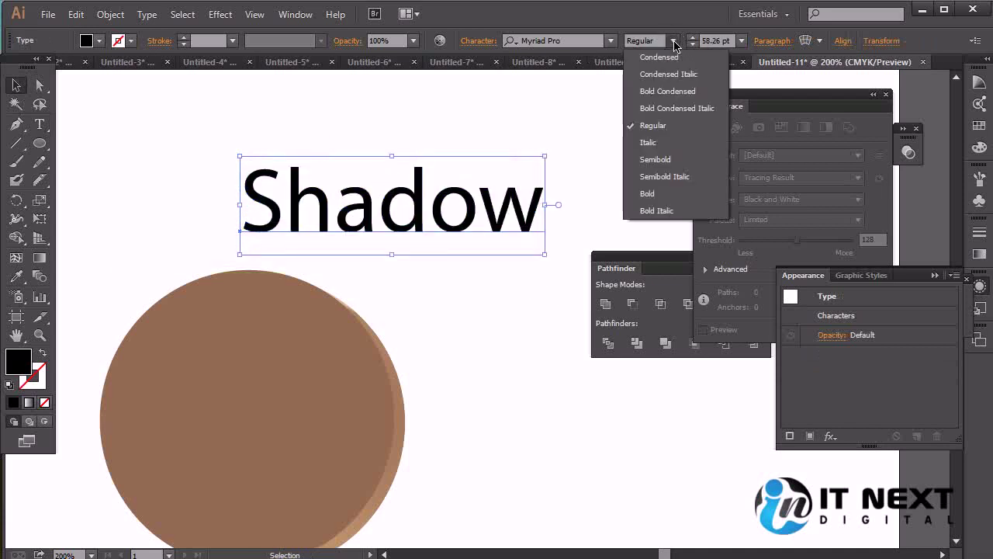
click(664, 194)
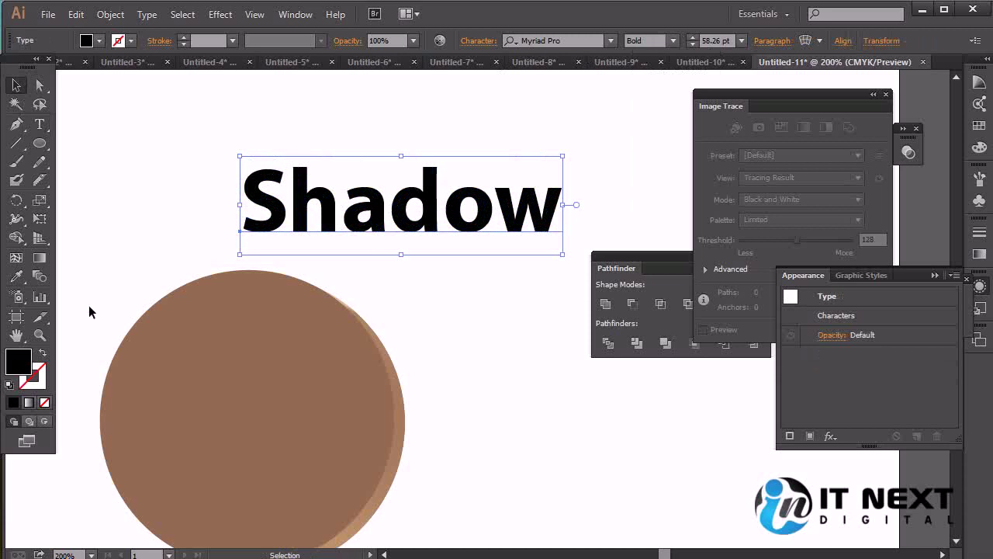
double_click(24, 366)
mouse_move(717, 324)
mouse_down()
mouse_move(680, 348)
mouse_move(722, 402)
mouse_move(729, 377)
mouse_up()
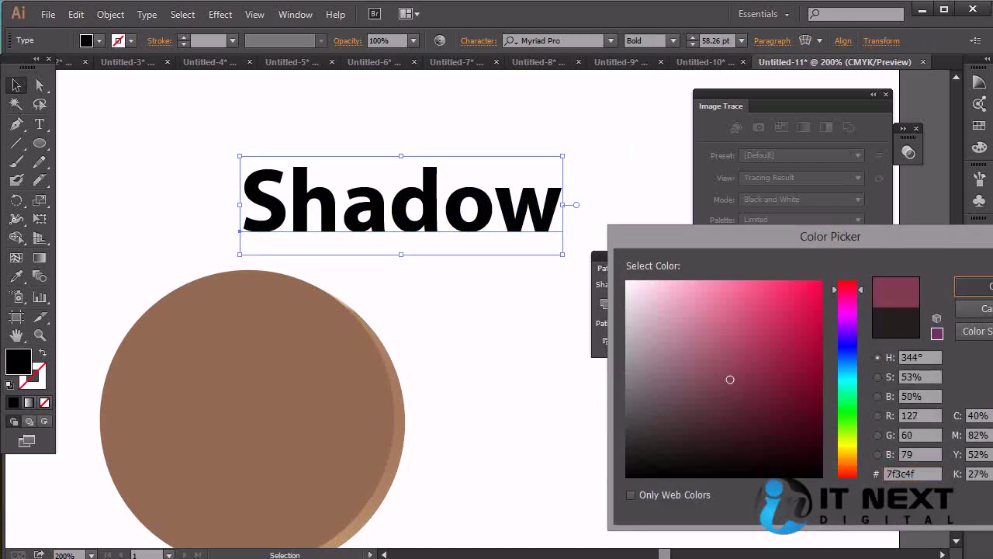
Confirm the maroon fill and preview a Front-position 3D Extrude & Bevel on the text.
click(975, 287)
click(221, 14)
mouse_move(233, 102)
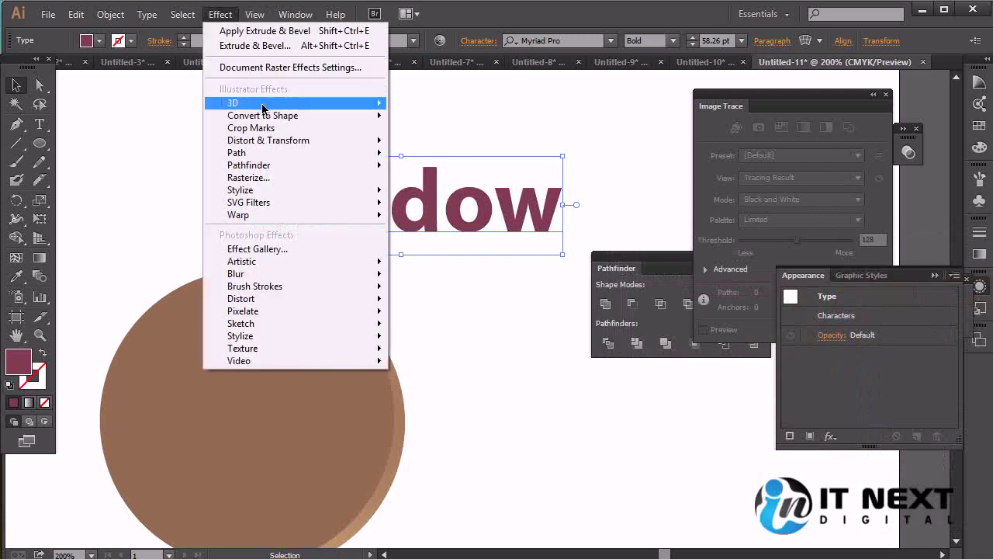
click(403, 107)
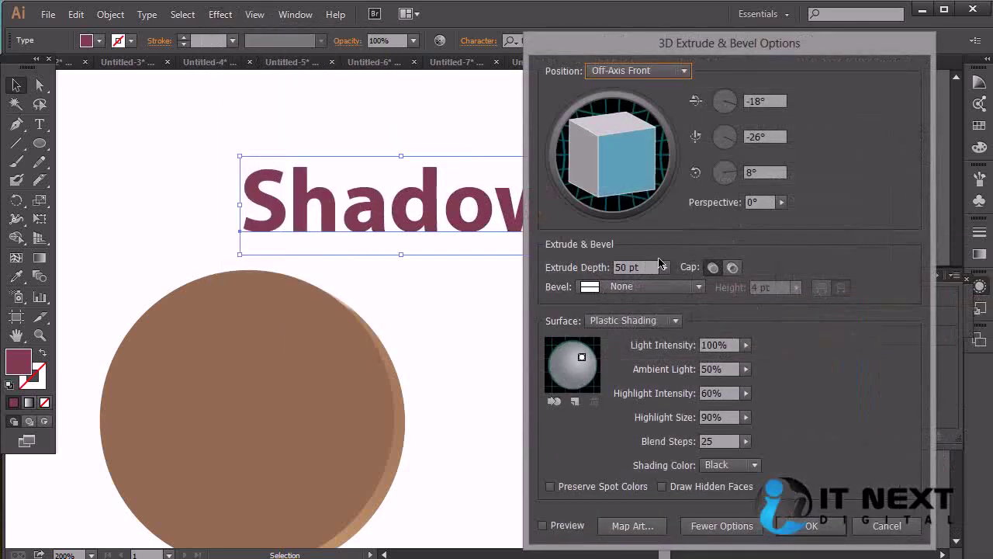
click(683, 71)
click(658, 109)
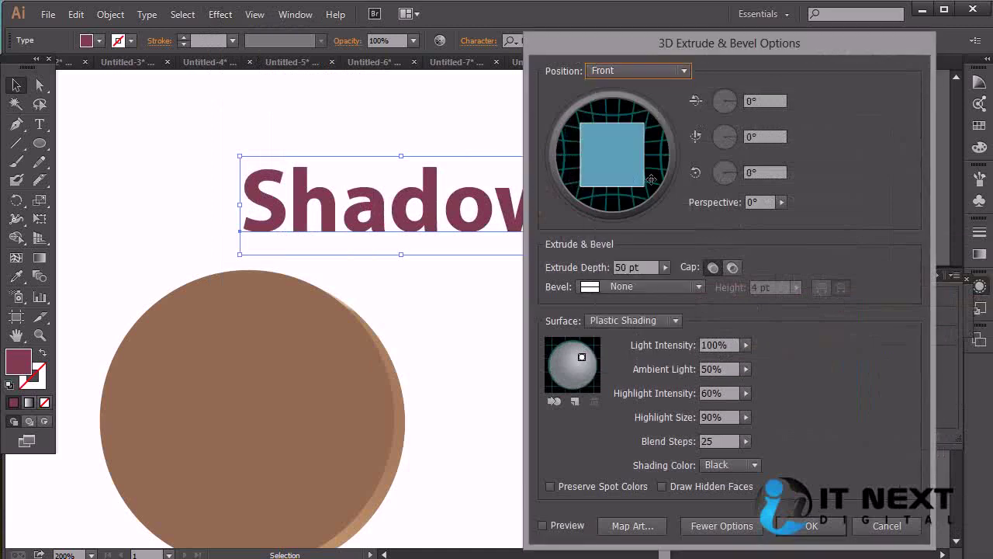
click(543, 526)
Tilt the extrusion to 5°, 0°, 0° and move the 3D options dialog aside.
drag(626, 187, 624, 176)
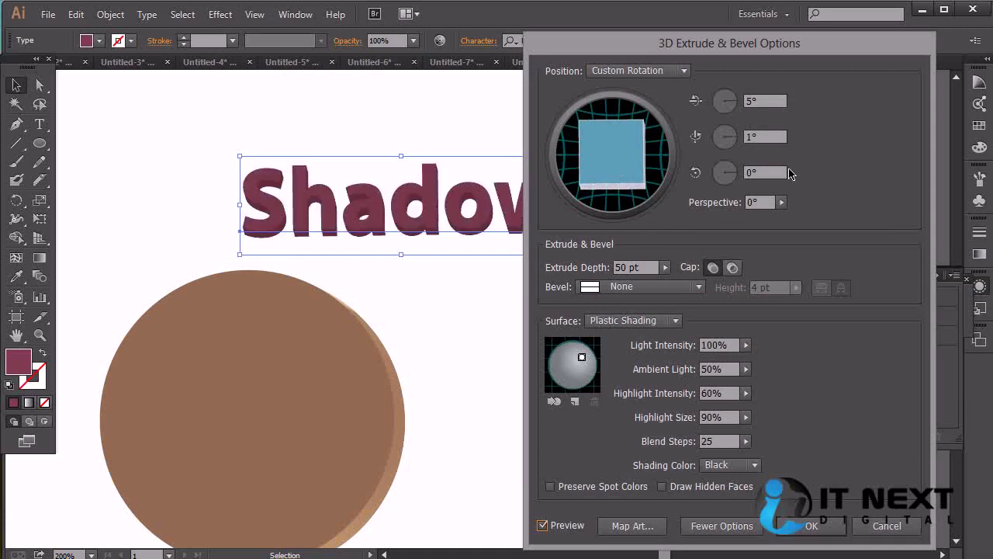
click(765, 136)
text(0)
click(758, 174)
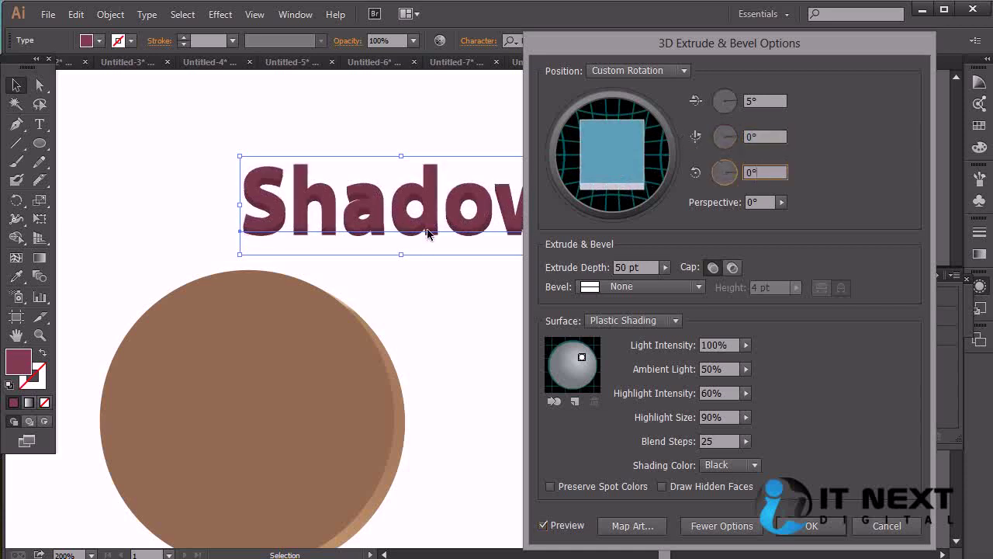
drag(619, 51, 715, 51)
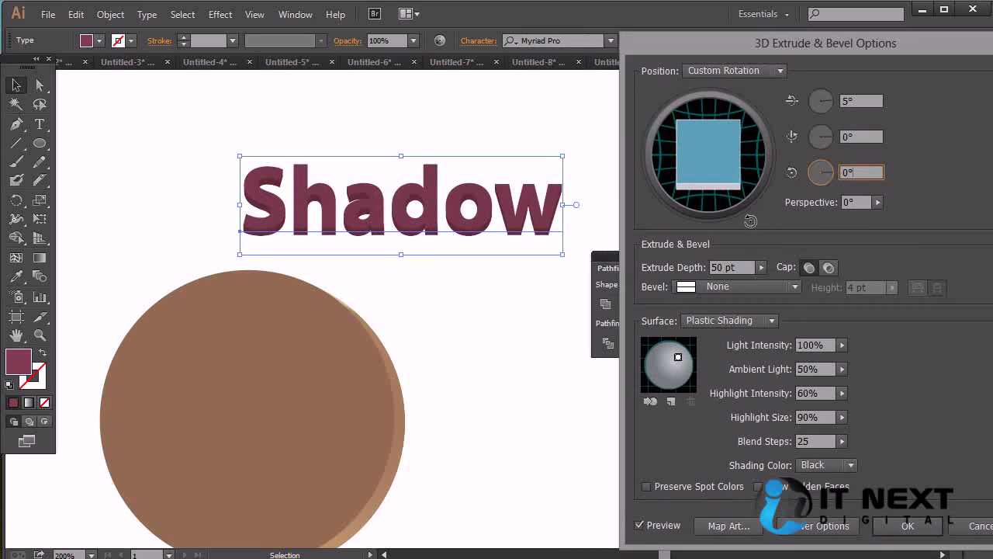
click(850, 465)
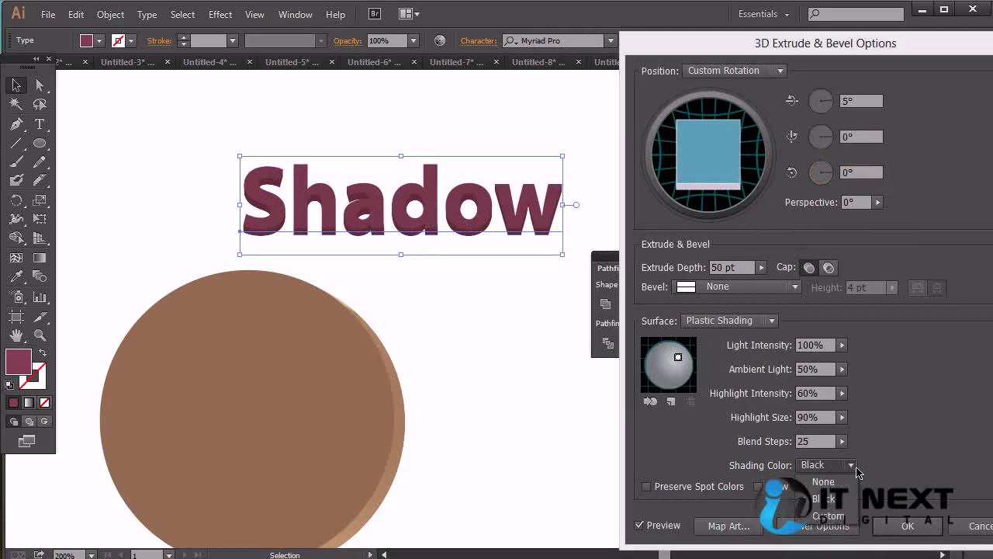
Switch Shading Color to Custom and try black, then grey, shading colours.
click(844, 514)
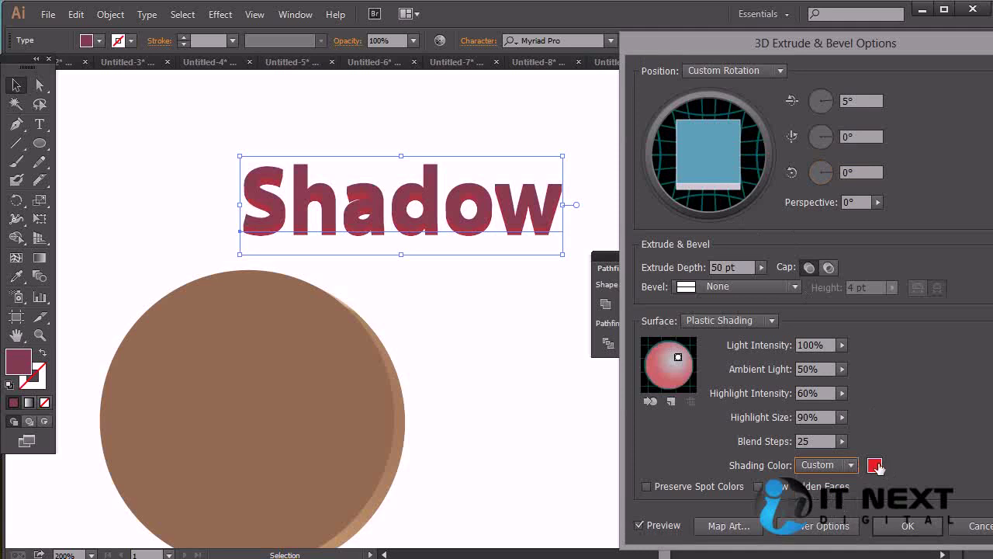
click(874, 465)
text(e8212f)
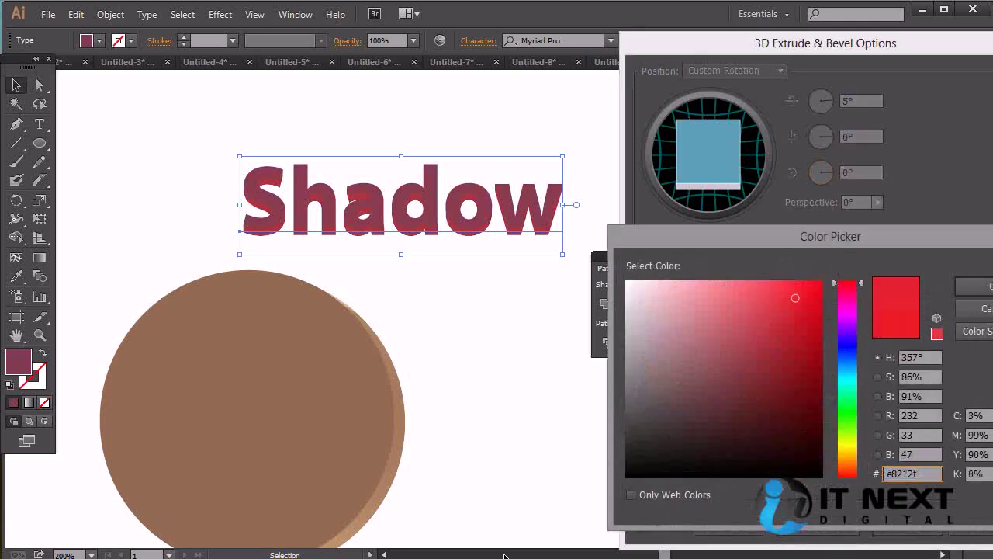
drag(650, 463, 621, 490)
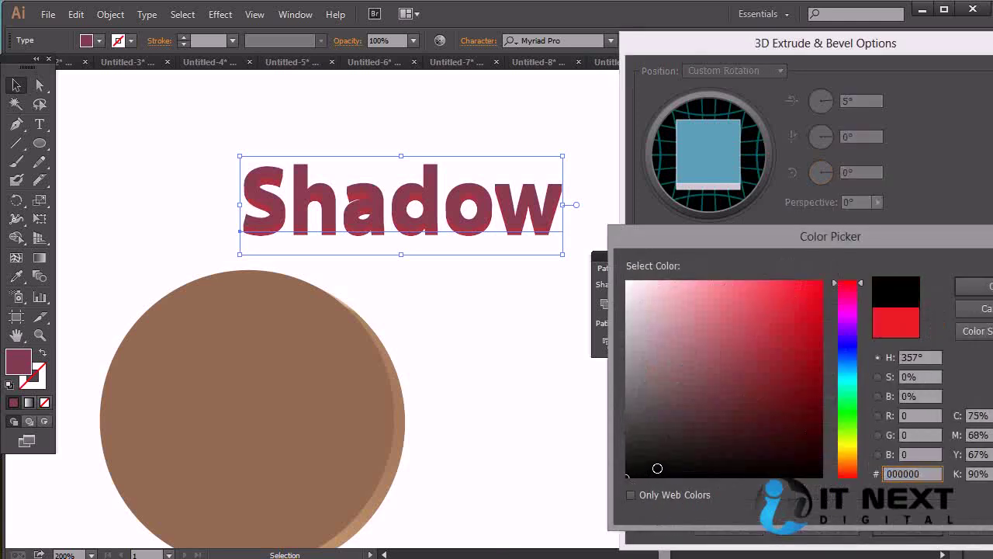
click(974, 286)
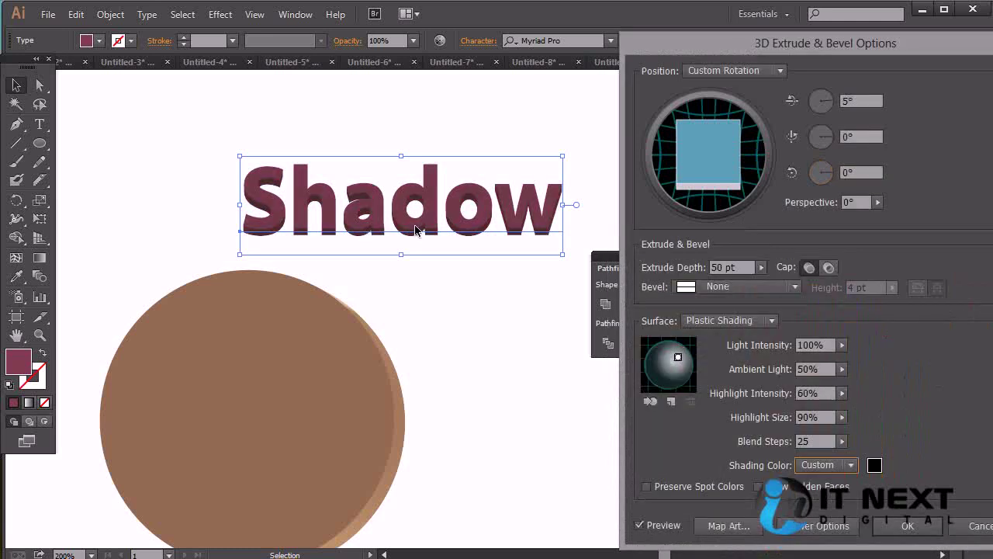
click(871, 466)
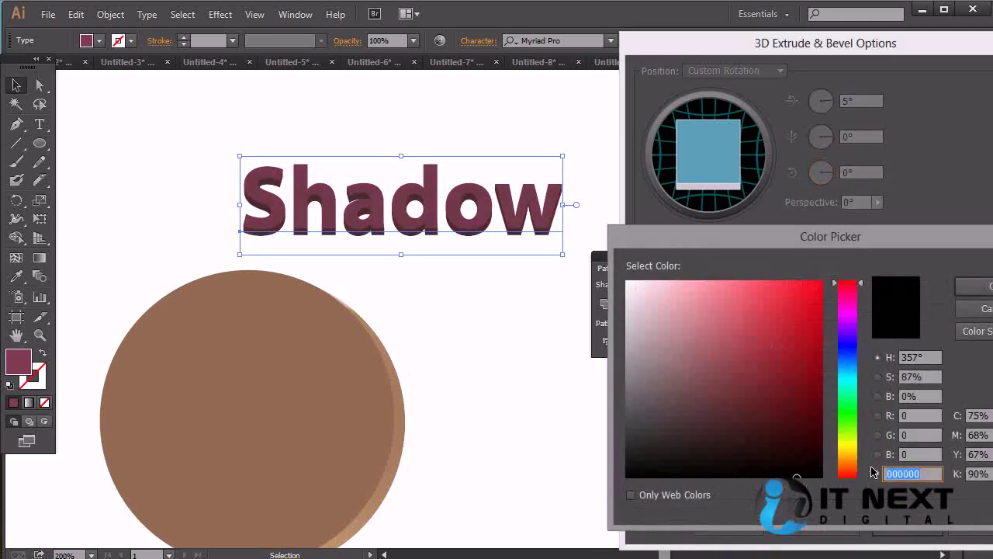
drag(688, 349, 629, 391)
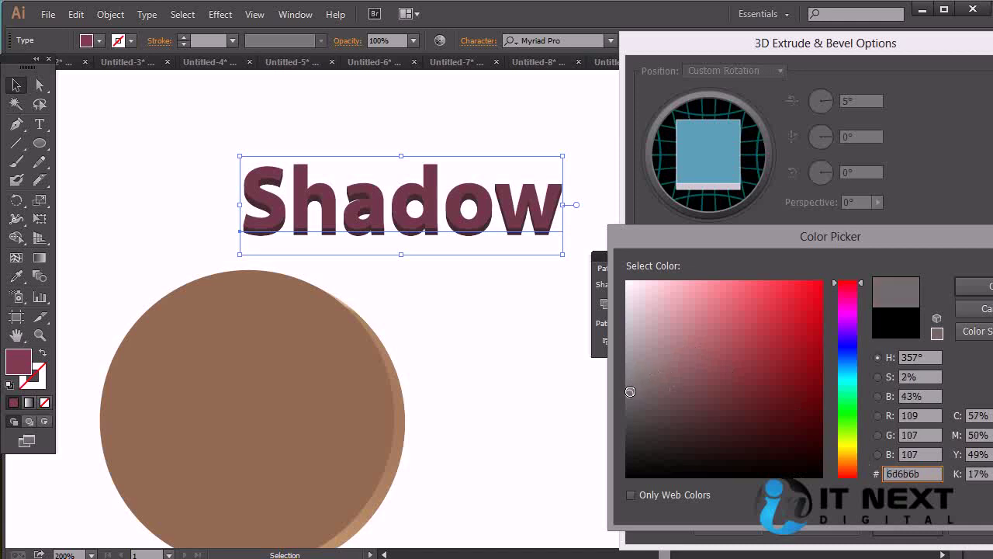
click(974, 287)
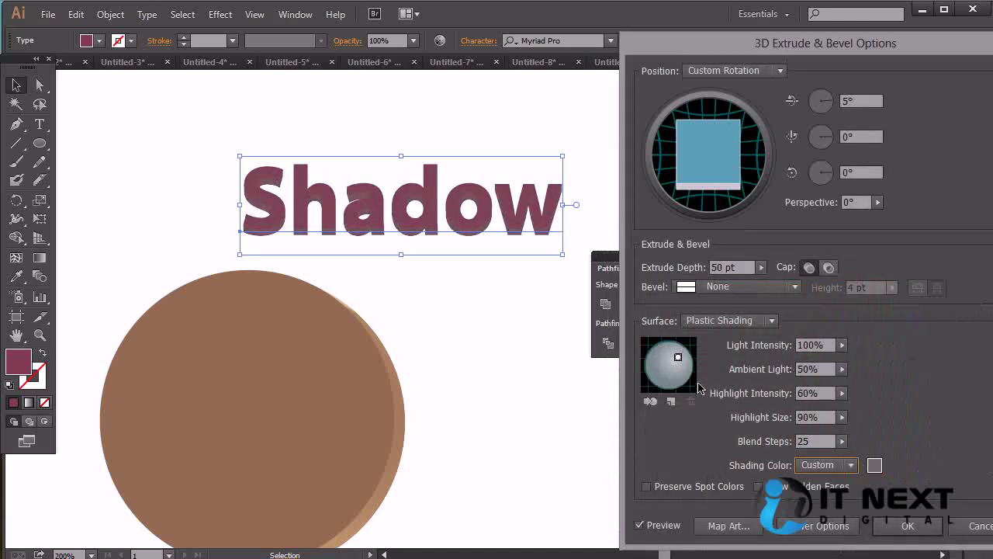
Settle on a near-black dark red (1e0909) as the custom shading colour.
click(874, 465)
mouse_move(725, 448)
mouse_down()
mouse_move(700, 453)
mouse_move(820, 448)
mouse_up()
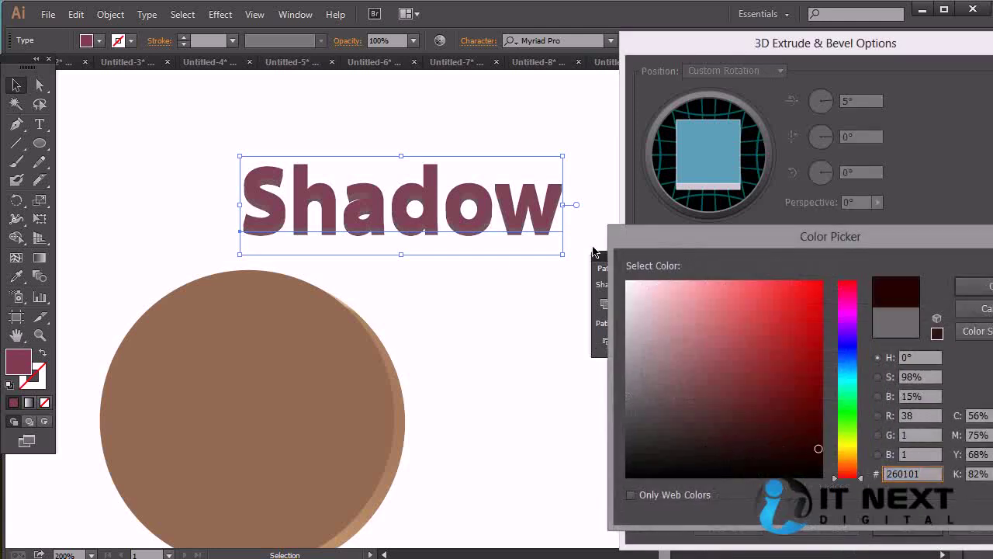
click(979, 308)
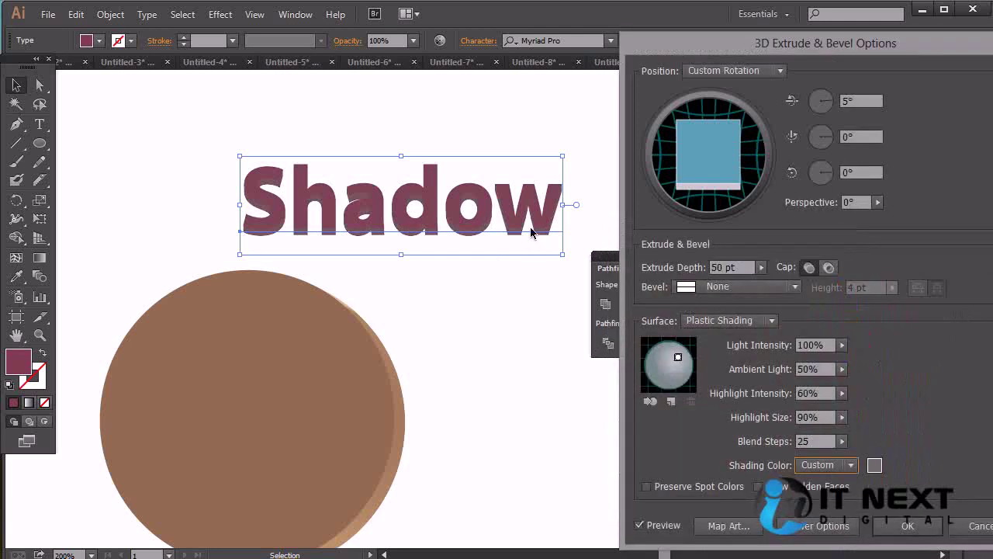
click(874, 465)
mouse_move(772, 377)
mouse_down()
mouse_move(779, 457)
mouse_move(768, 468)
mouse_move(760, 443)
mouse_move(762, 455)
mouse_up()
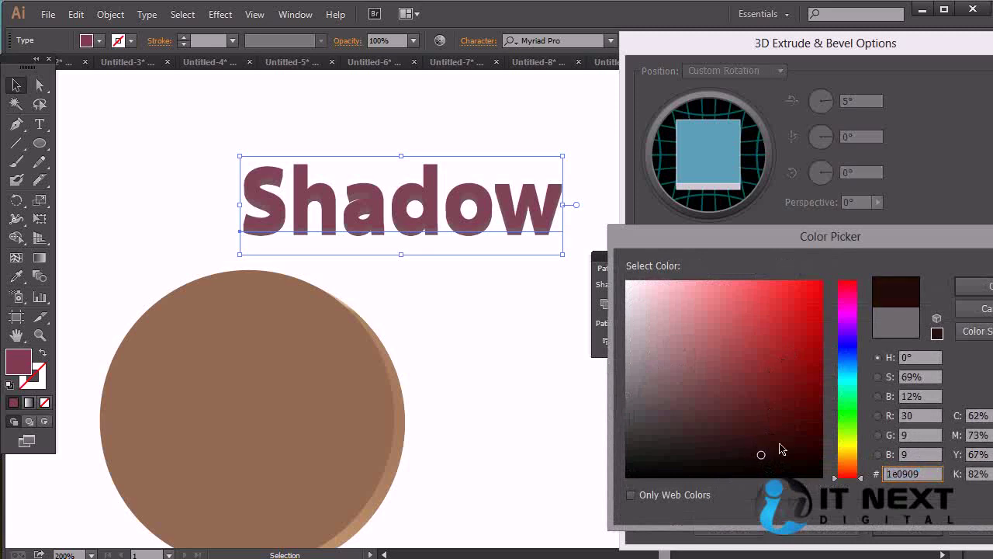
key(Return)
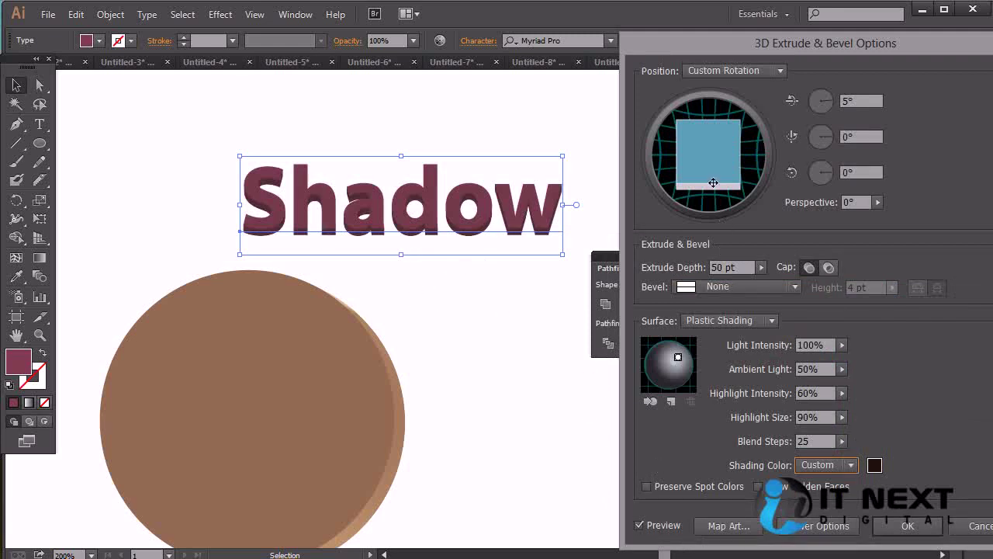
Reset the 3D rotation angles to 0°, 0°, 0°.
drag(709, 163, 697, 164)
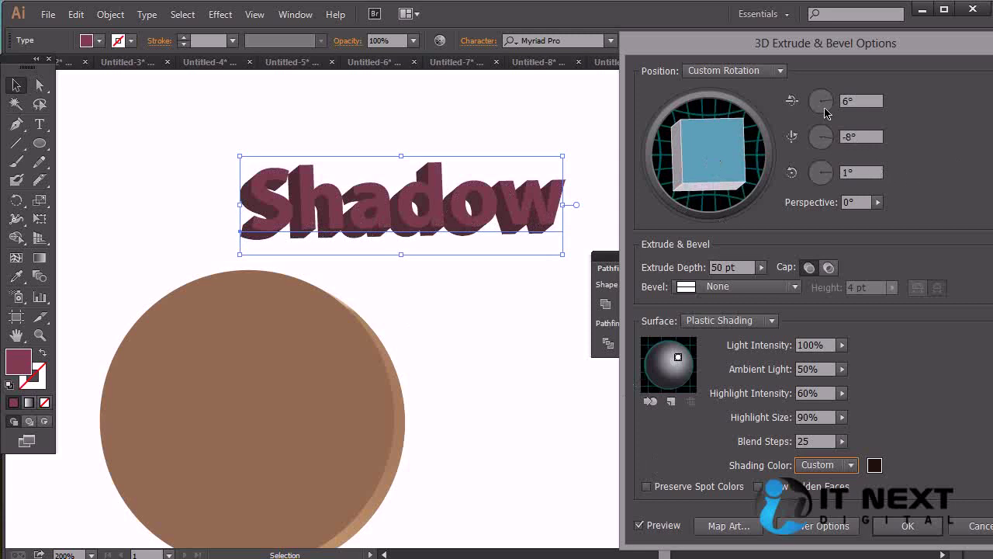
double_click(870, 101)
text(0)
key(Tab)
text(0)
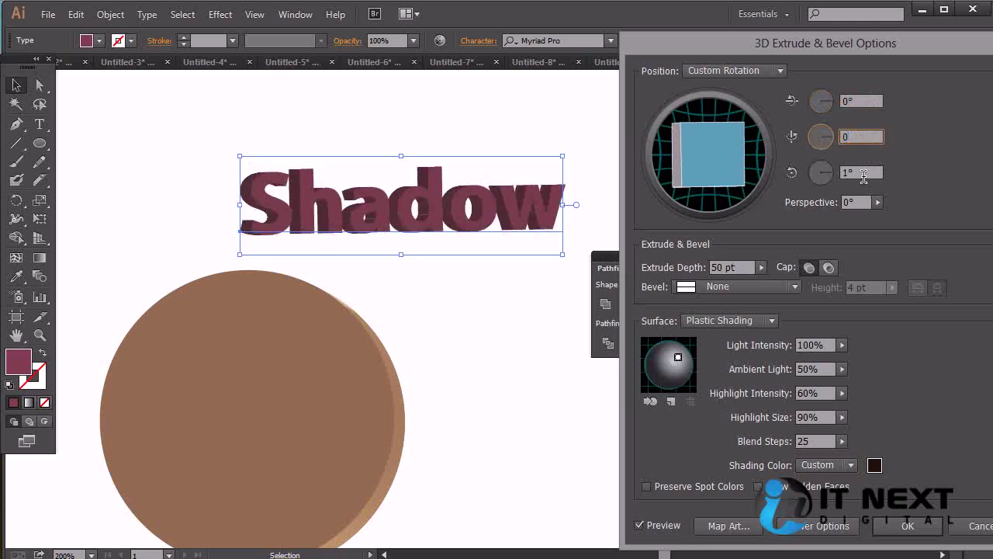
key(Tab)
text(0)
Tip the text back so the rotation reads 5°, 0°, 0°.
drag(707, 166, 708, 162)
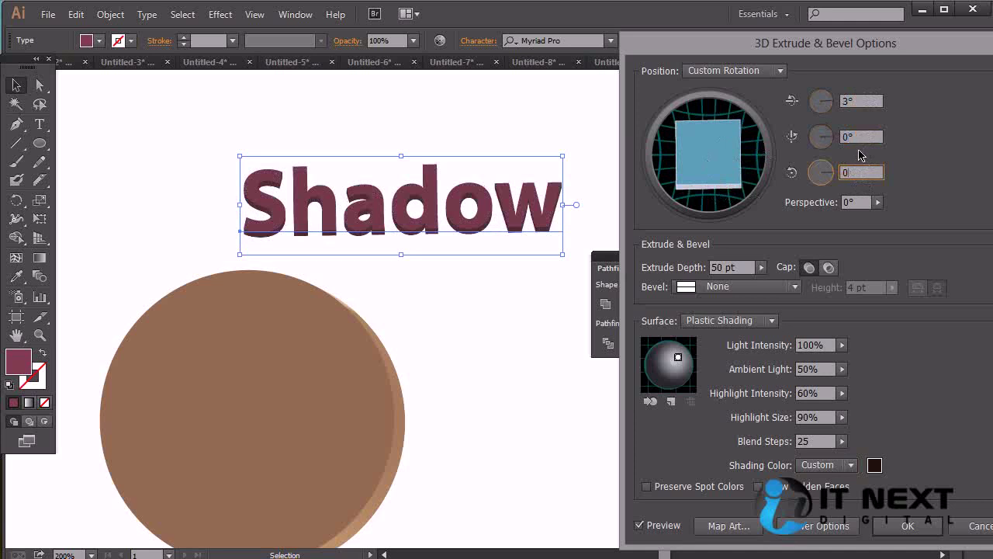
drag(730, 153, 722, 160)
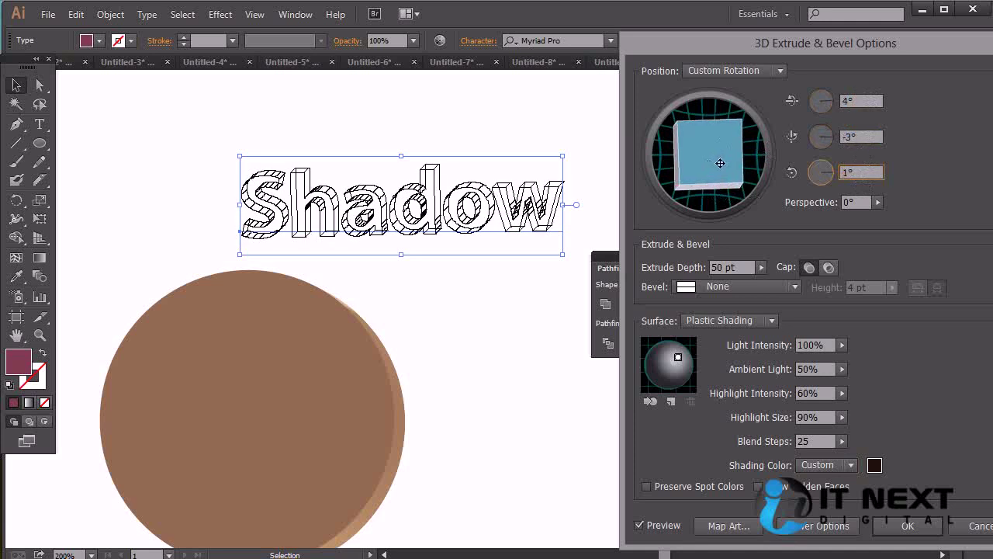
key(shift+Tab)
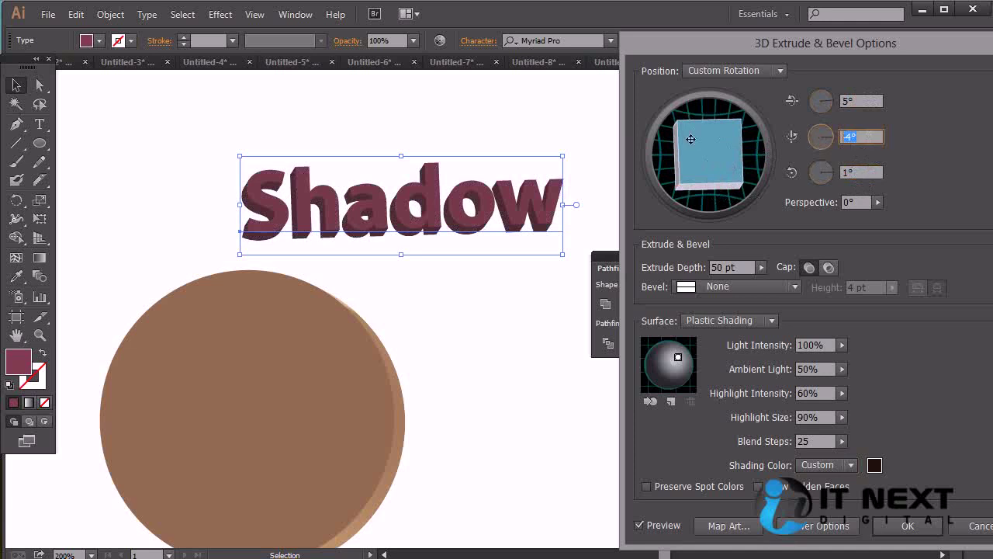
text(0)
key(Tab)
text(0)
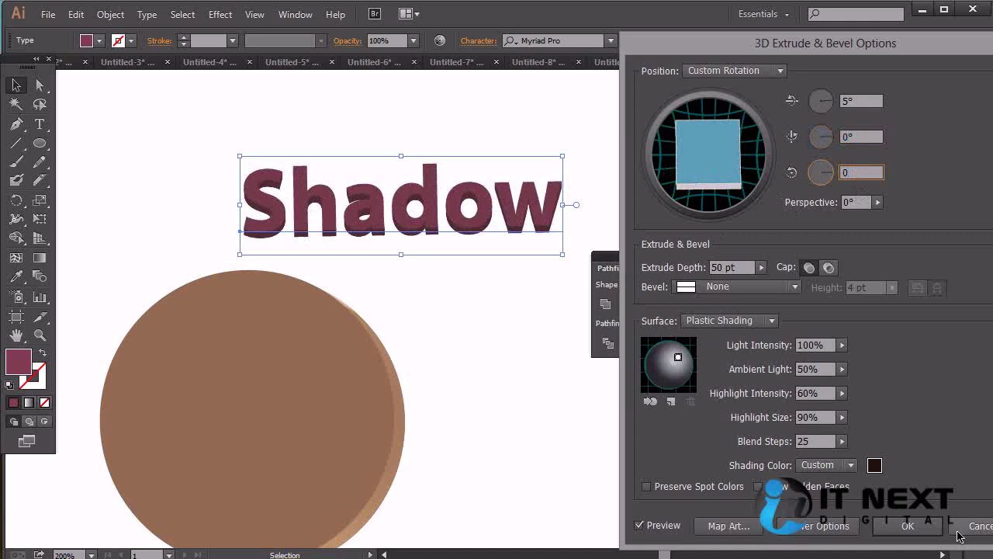
click(671, 400)
Move the new light to the sphere's lower-left edge and apply the 3D effect.
mouse_move(670, 370)
mouse_down()
mouse_move(652, 378)
mouse_move(671, 390)
mouse_move(649, 371)
mouse_up()
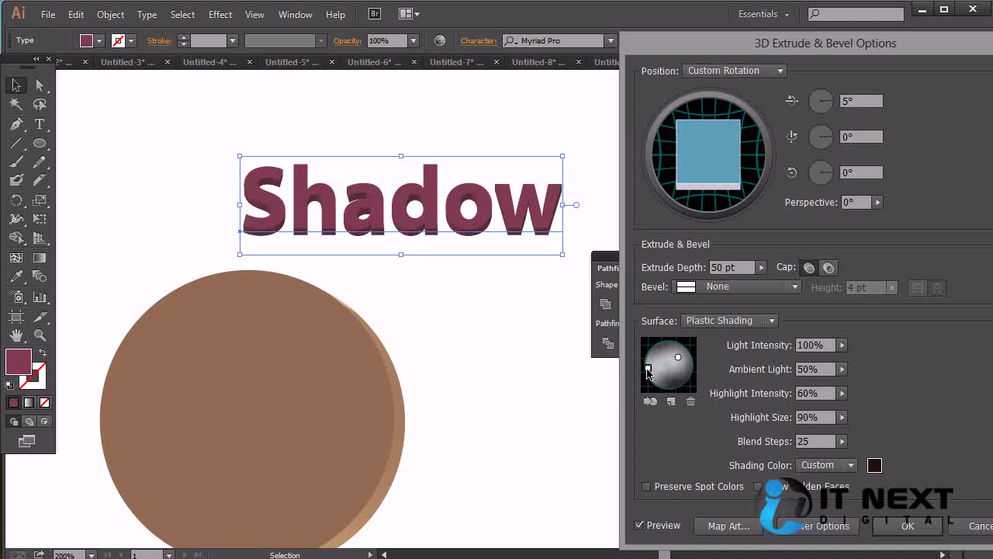
click(907, 526)
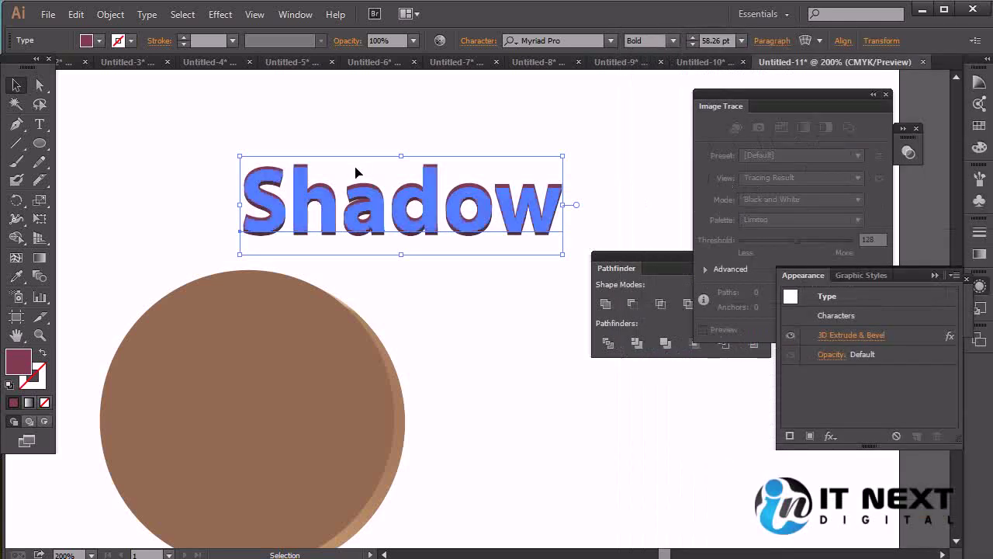
Move the 3D text up-left and make a flat copy at the lower right without 3D.
drag(482, 202, 368, 168)
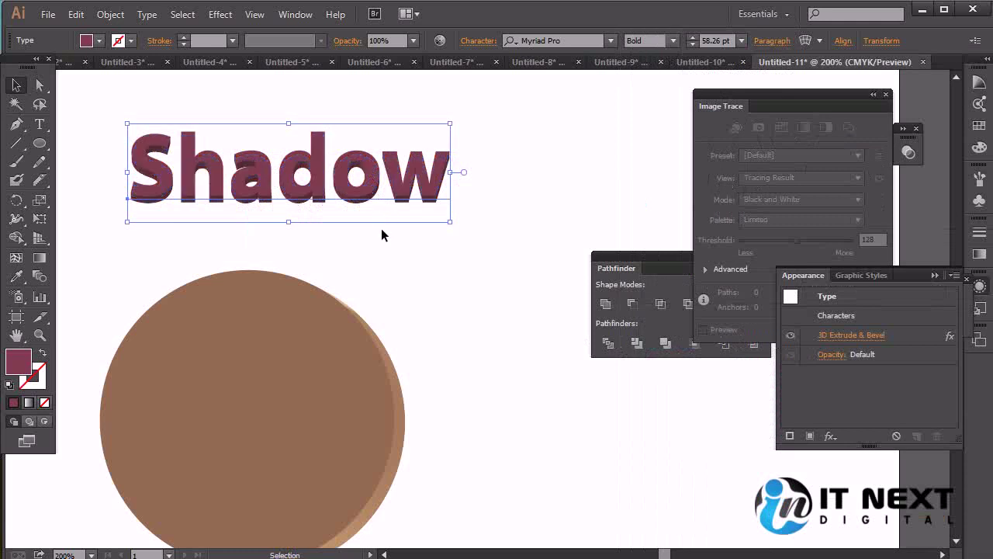
drag(376, 174, 698, 184)
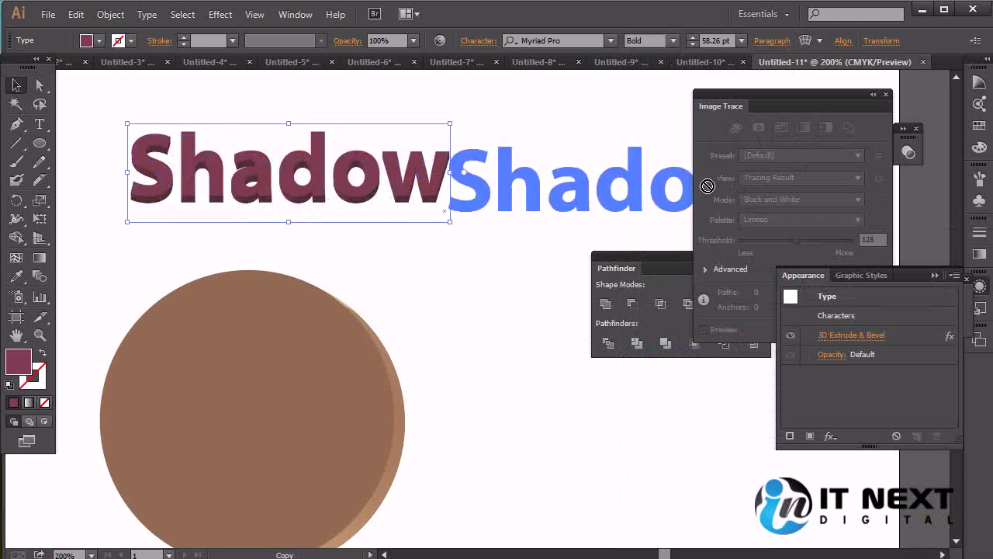
mouse_move(698, 183)
mouse_down()
mouse_move(707, 485)
mouse_move(686, 471)
mouse_up()
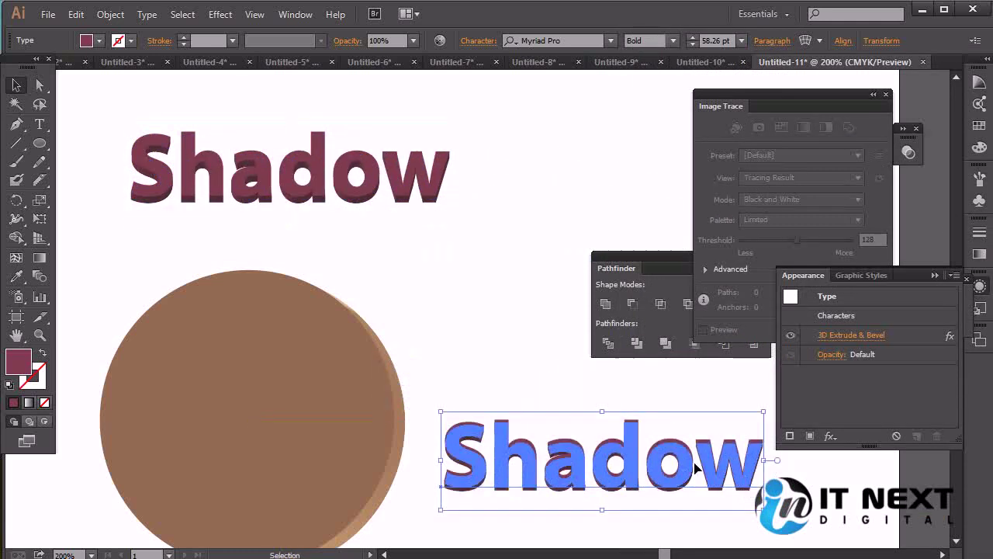
click(894, 339)
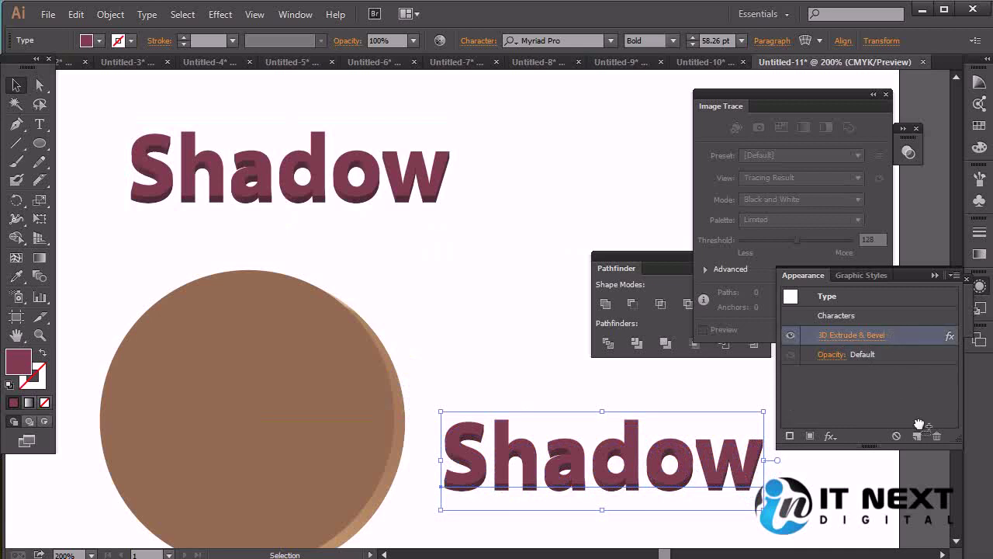
click(937, 436)
click(809, 498)
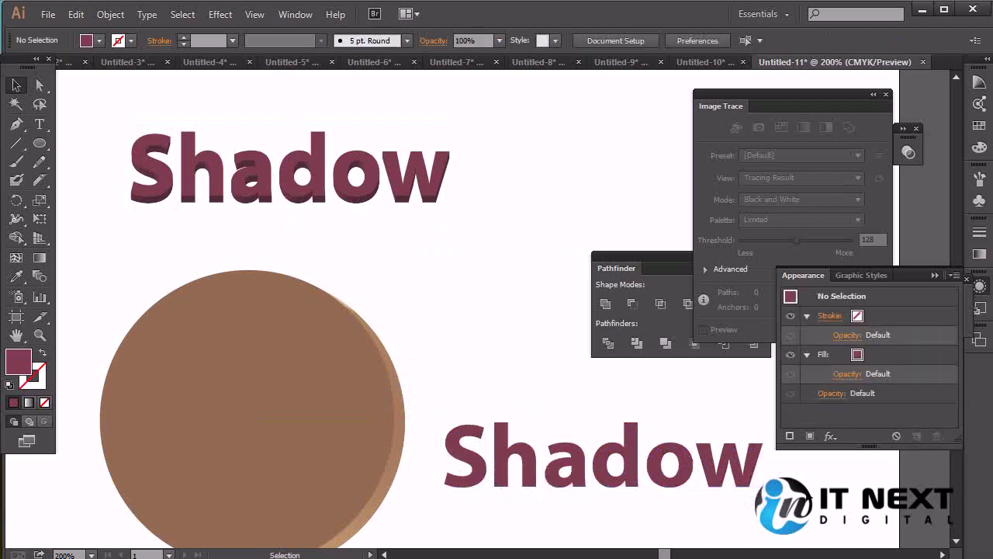
Duplicate the flat copy slightly lower and fill it dark maroon 381b25.
click(685, 473)
drag(686, 472, 688, 479)
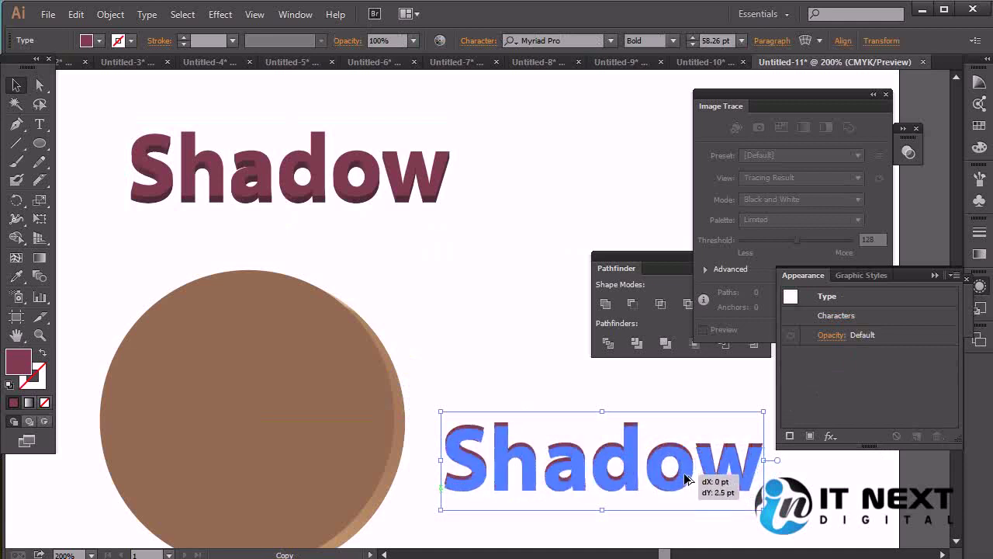
drag(688, 478, 684, 479)
click(685, 479)
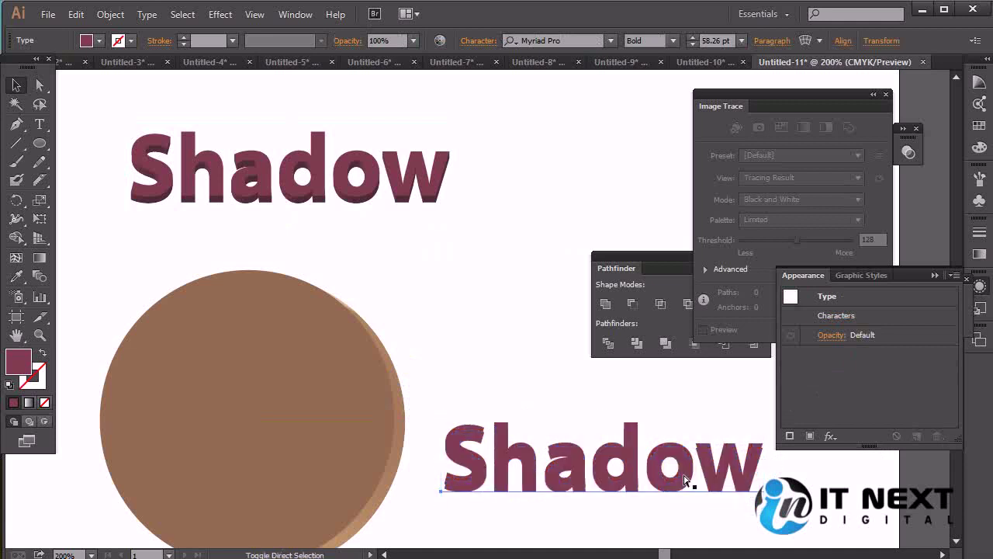
double_click(21, 364)
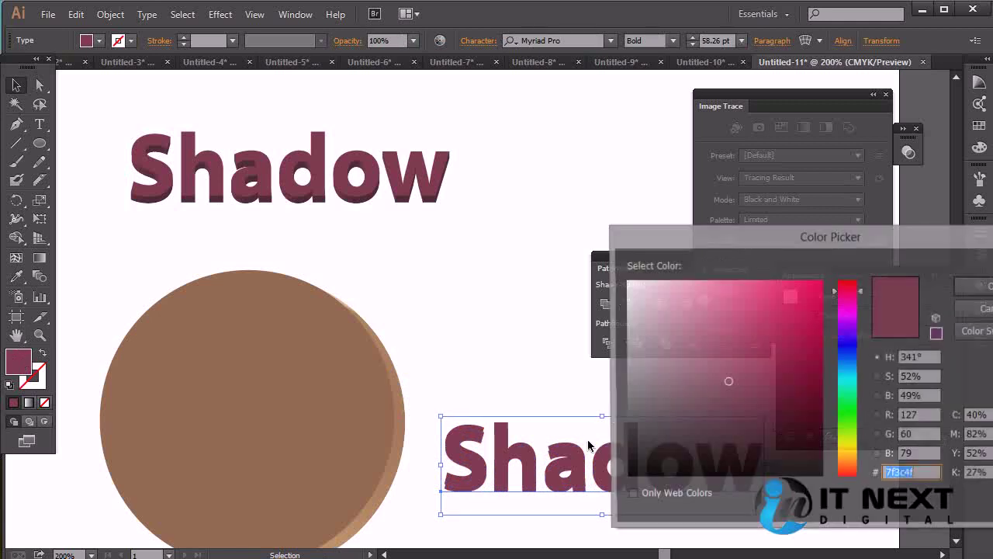
drag(728, 409, 726, 435)
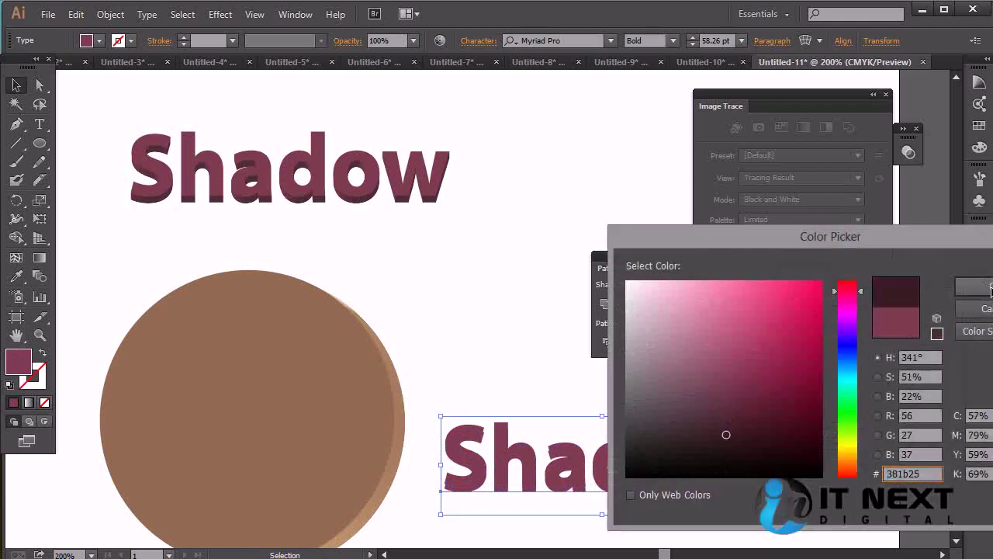
click(972, 288)
click(546, 330)
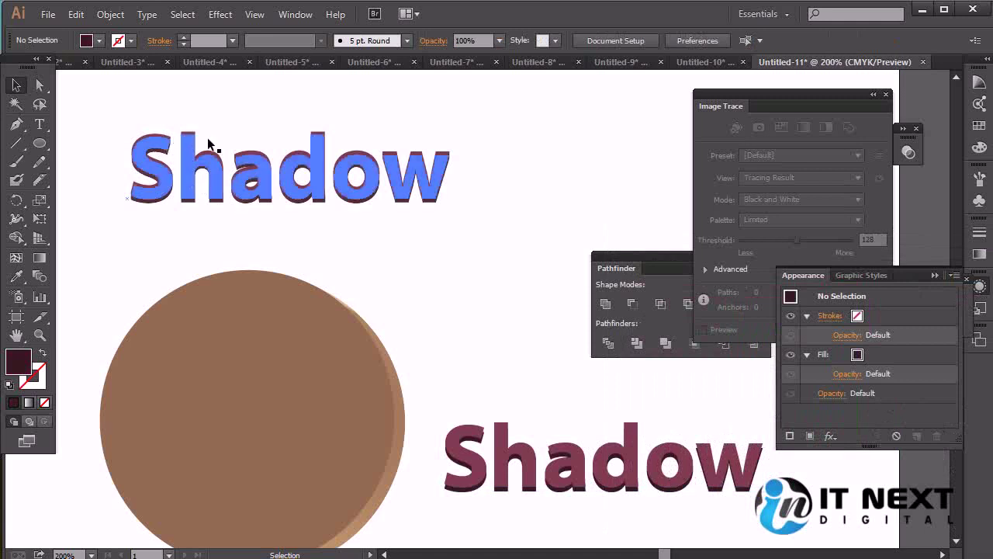
Zoom to 400% and nudge the front Shadow text with arrow keys over its dark copy.
key(ctrl+plus)
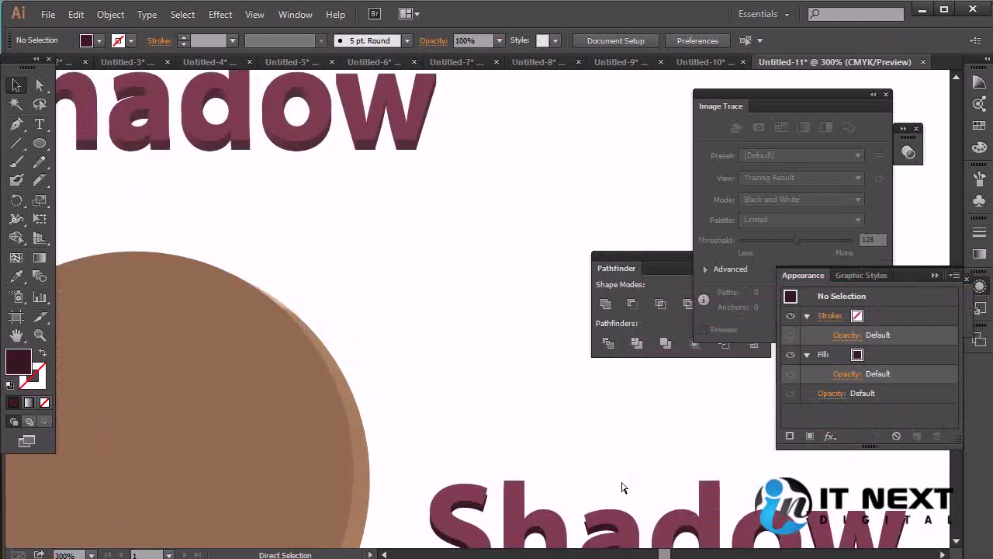
drag(621, 482, 455, 213)
key(ctrl+plus)
drag(357, 410, 515, 461)
click(522, 435)
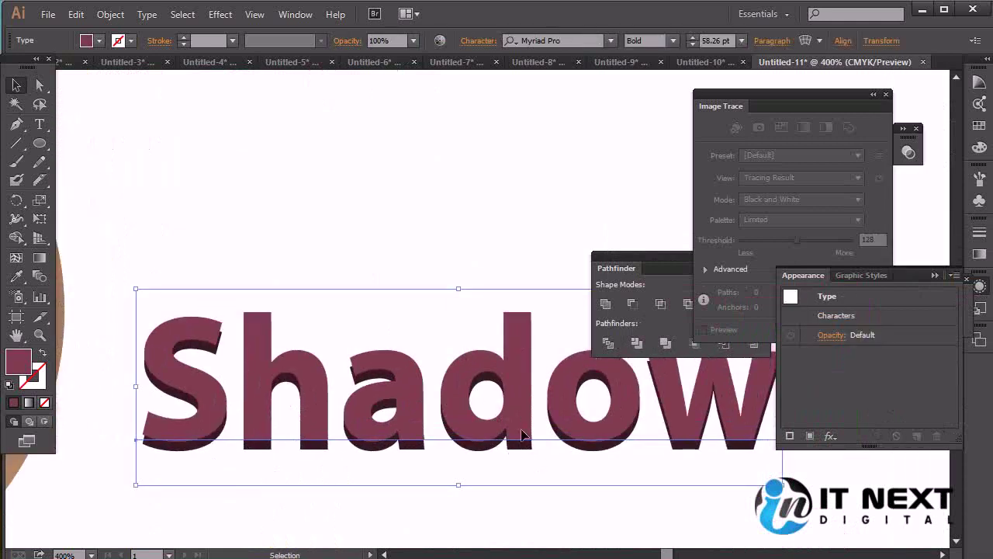
key(Left)
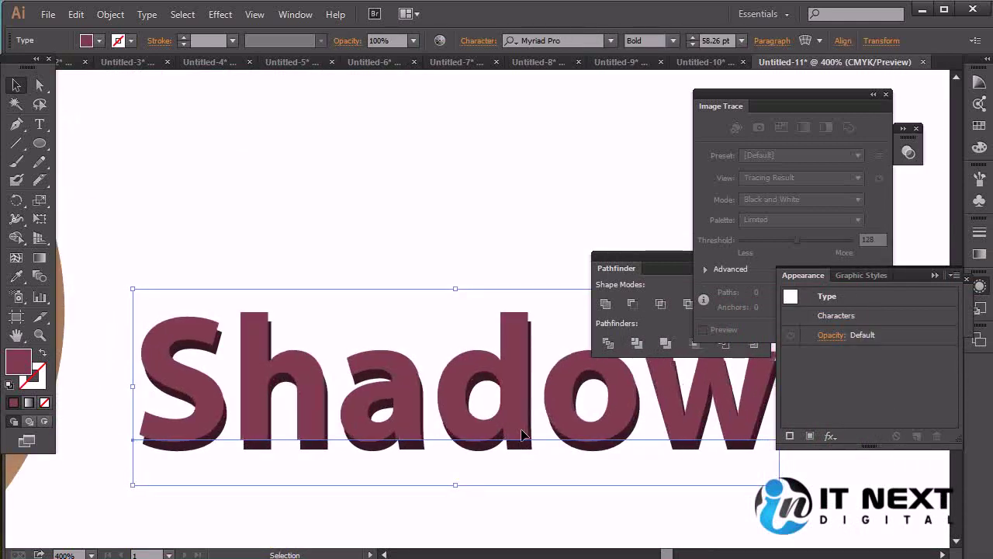
key(Right)
key(Down)
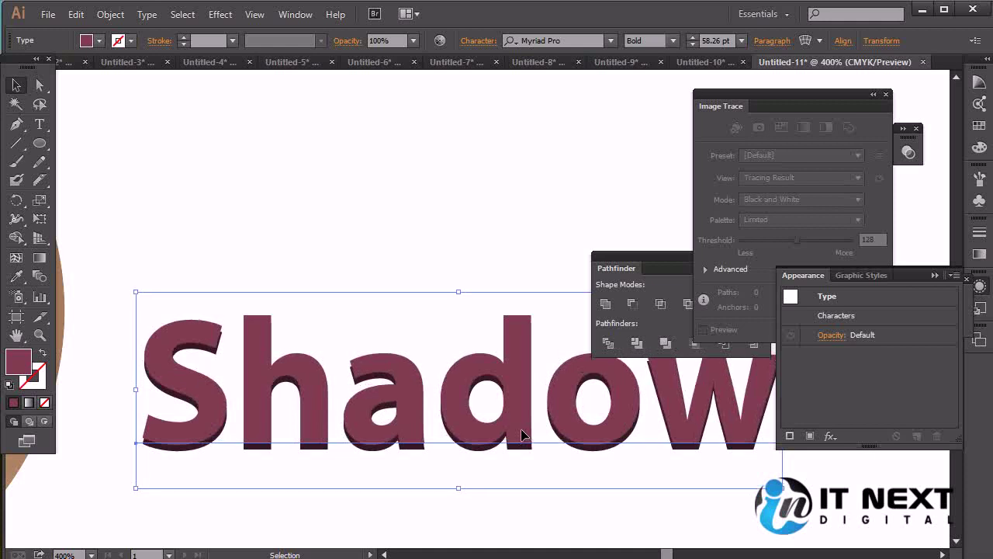
key(Left)
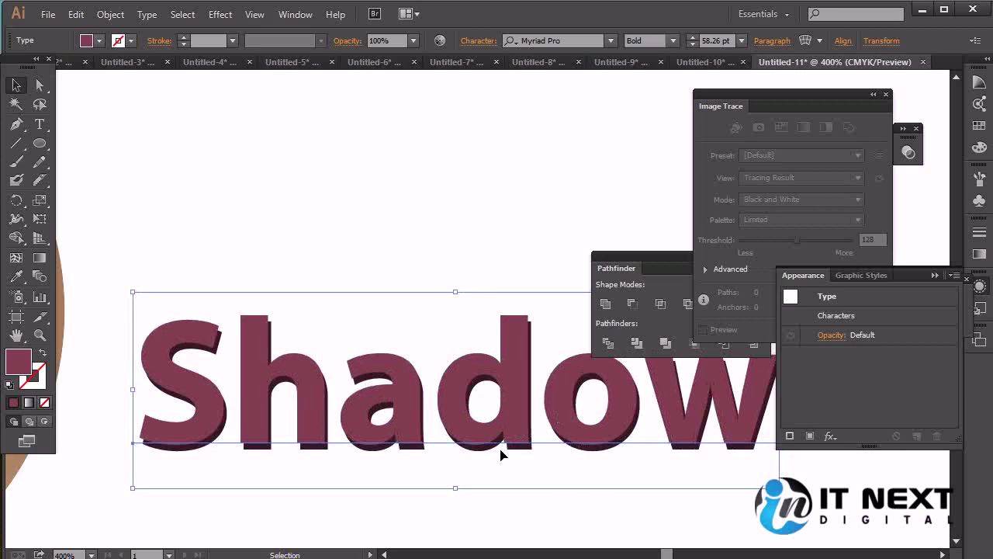
key(Up)
key(Up)
key(Right)
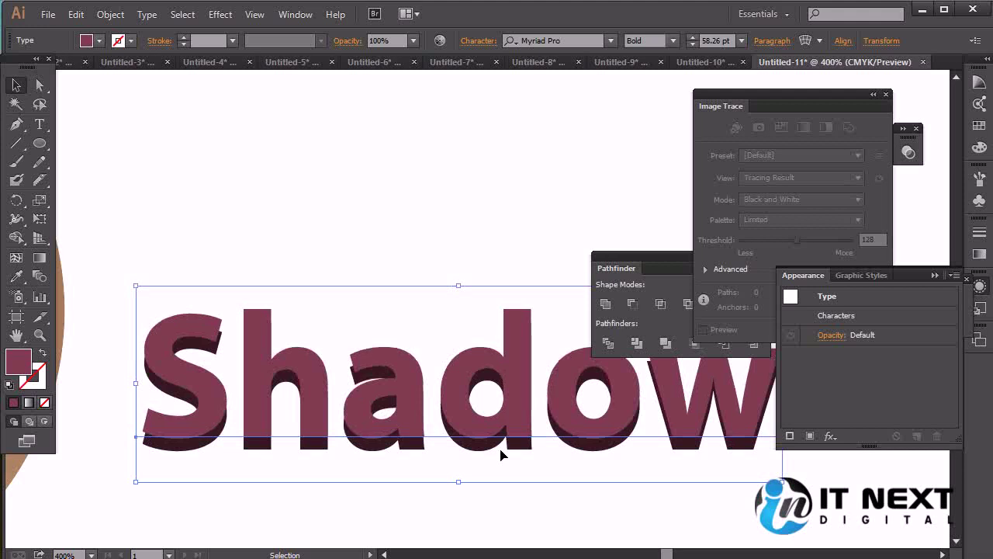
key(Down)
key(Up)
key(Down)
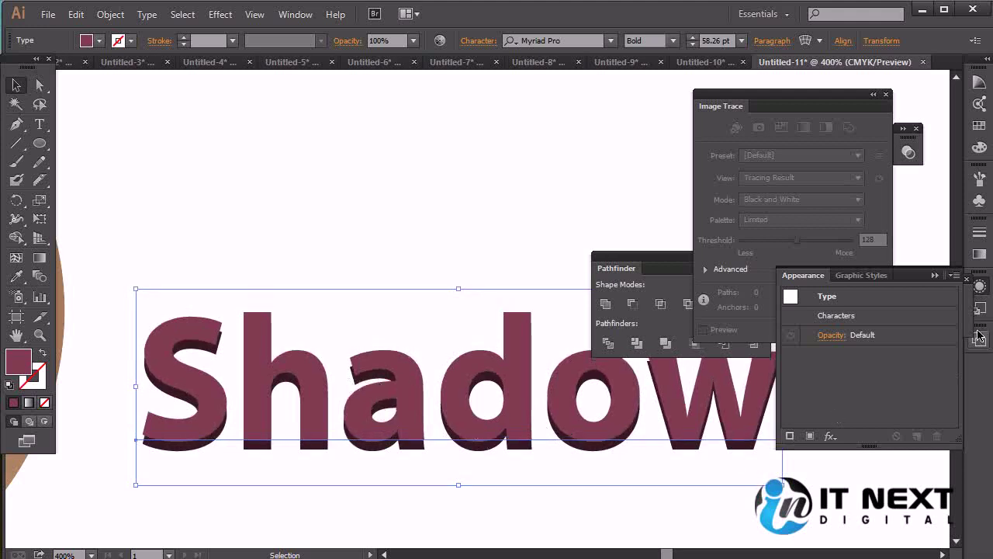
Collapse the Appearance panel and select the dark shadow copy behind the text.
click(935, 275)
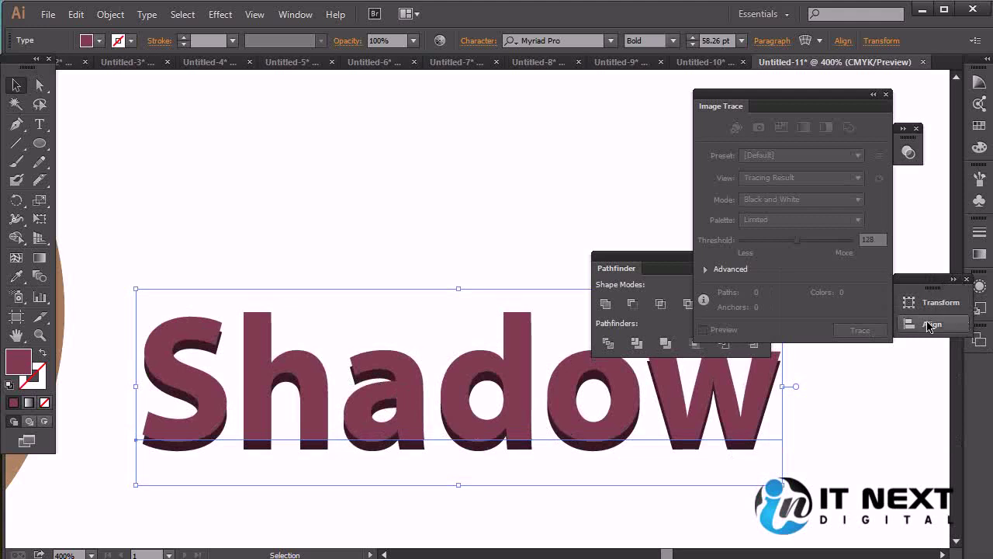
click(720, 478)
click(695, 449)
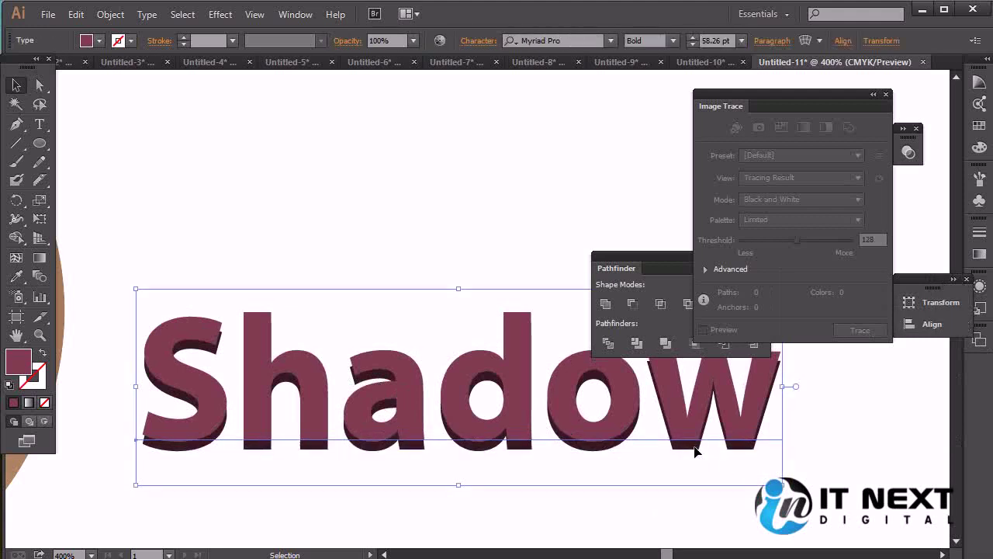
drag(694, 449, 687, 392)
key(ctrl+z)
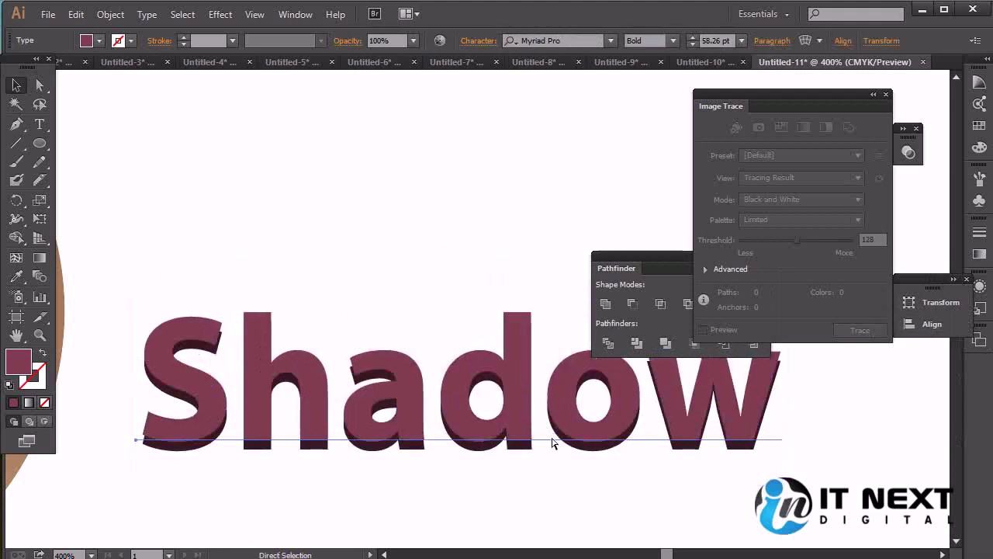
click(518, 438)
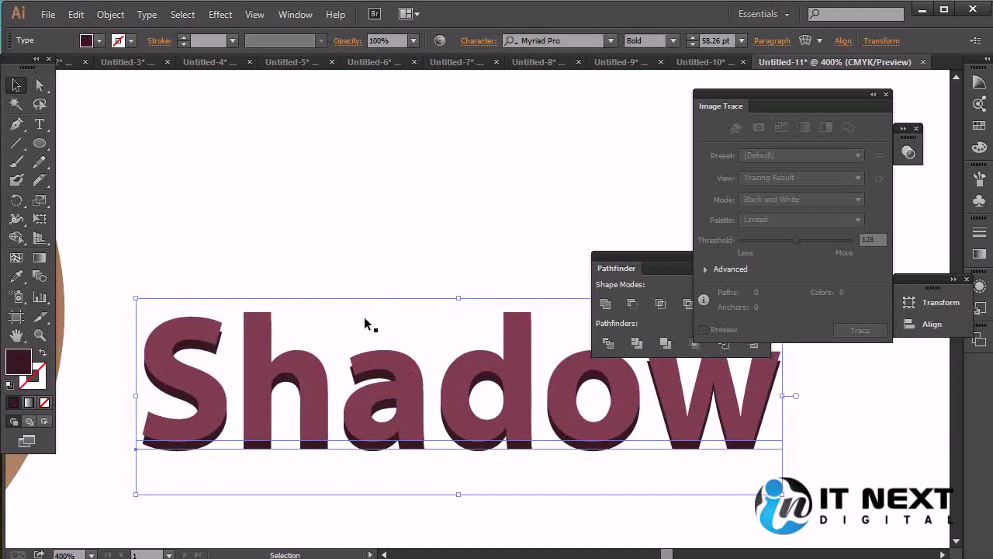
Apply a Gaussian Blur of about 2.2 pixels to the dark shadow copy.
click(225, 17)
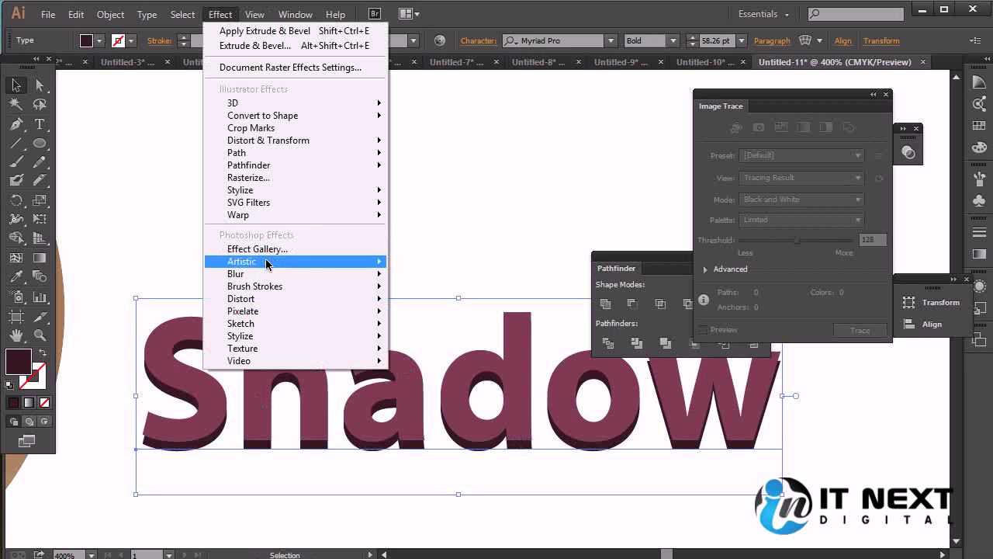
click(415, 276)
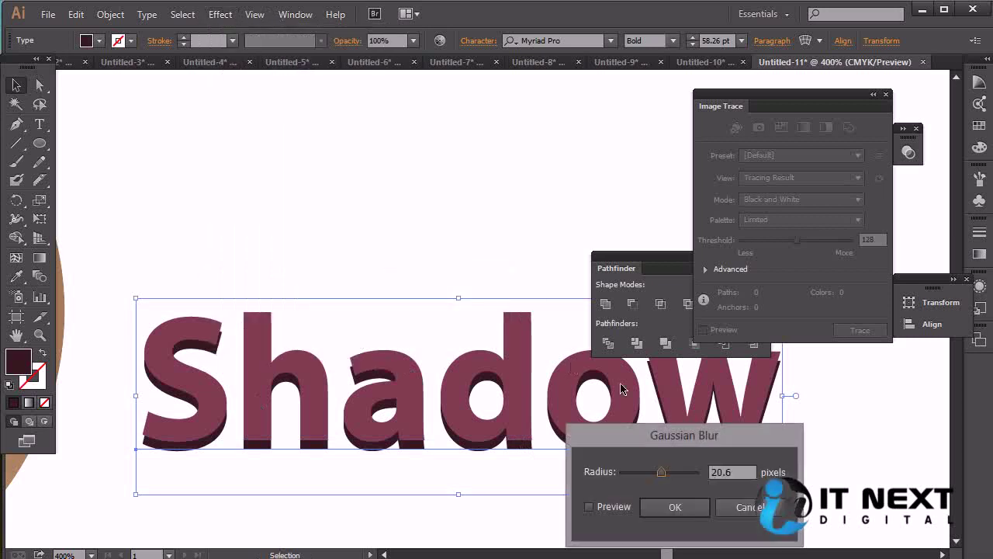
click(609, 512)
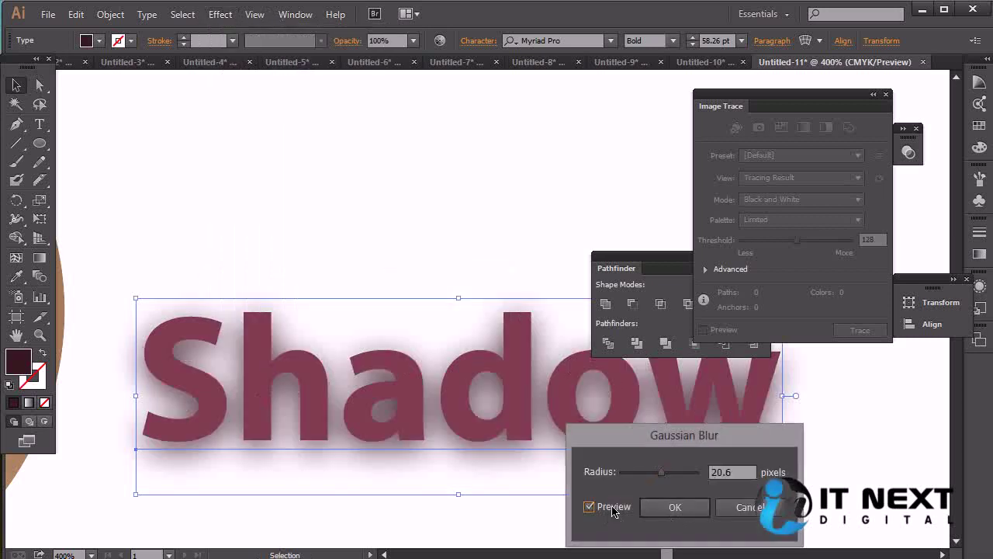
drag(636, 479, 634, 480)
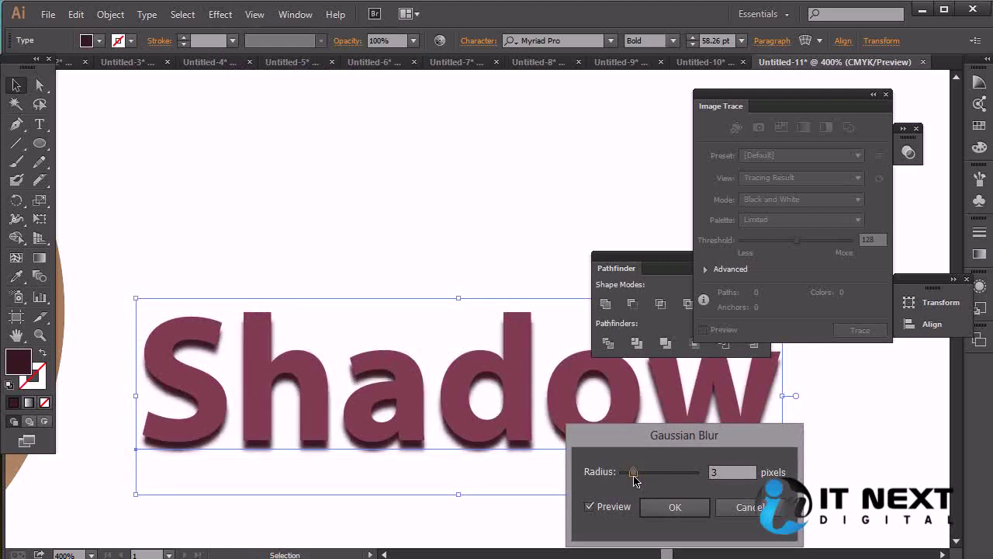
drag(634, 475, 631, 482)
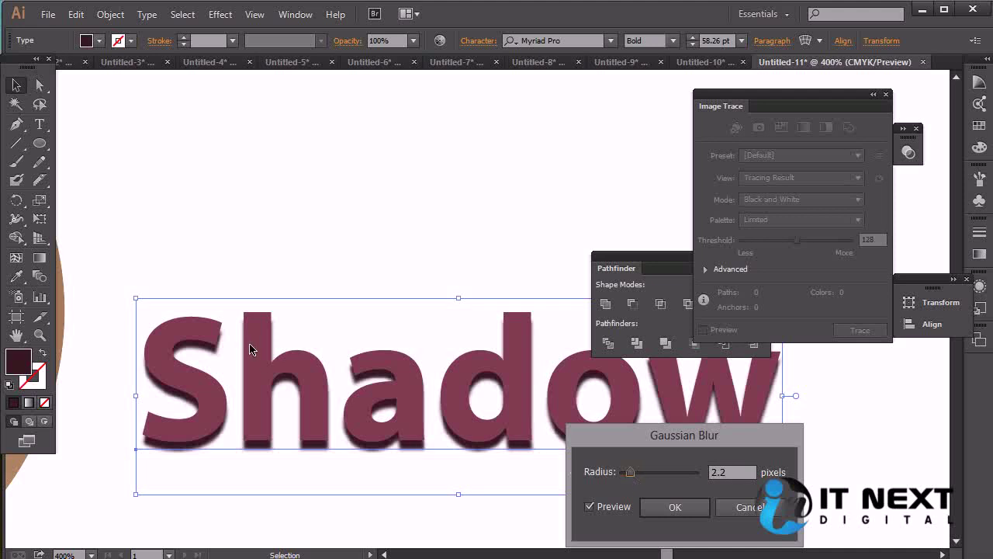
click(675, 507)
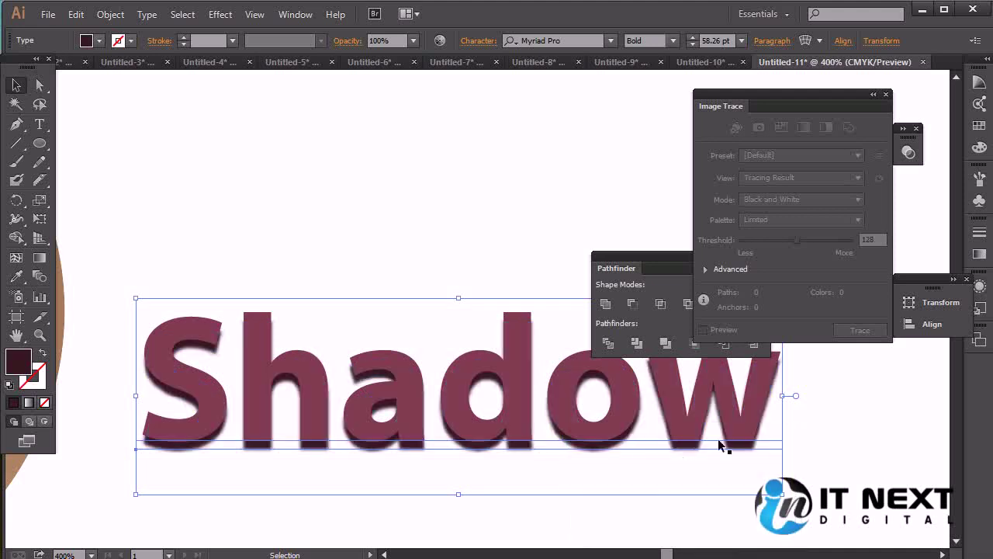
Zoom out to 300% and nudge the maroon text right and down over its blurred shadow.
click(709, 443)
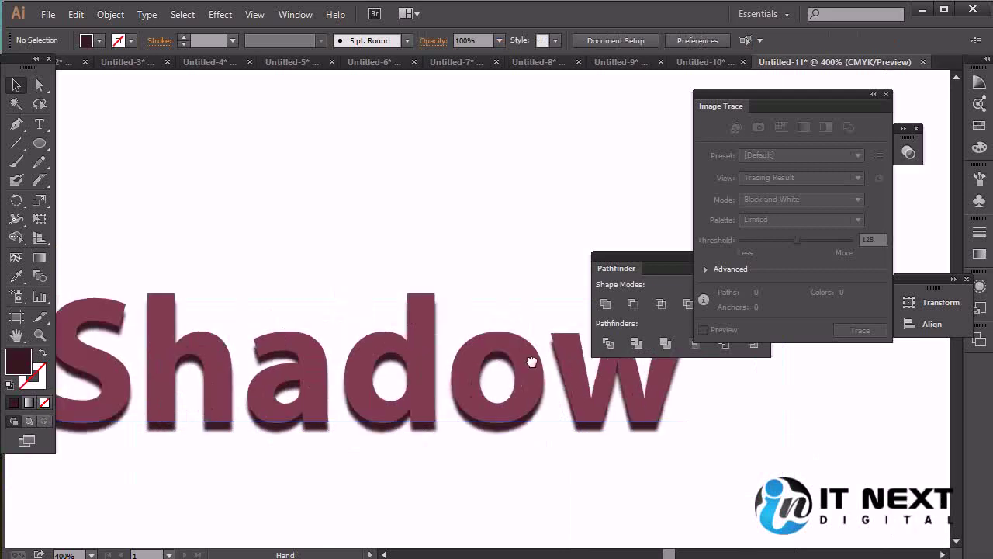
drag(549, 403, 650, 439)
key(ctrl+minus)
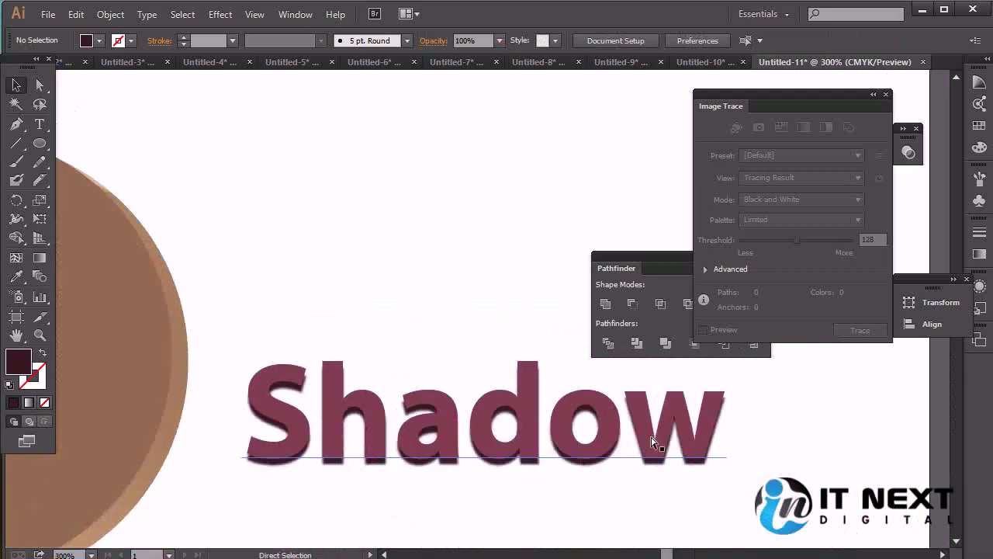
click(713, 457)
key(Left)
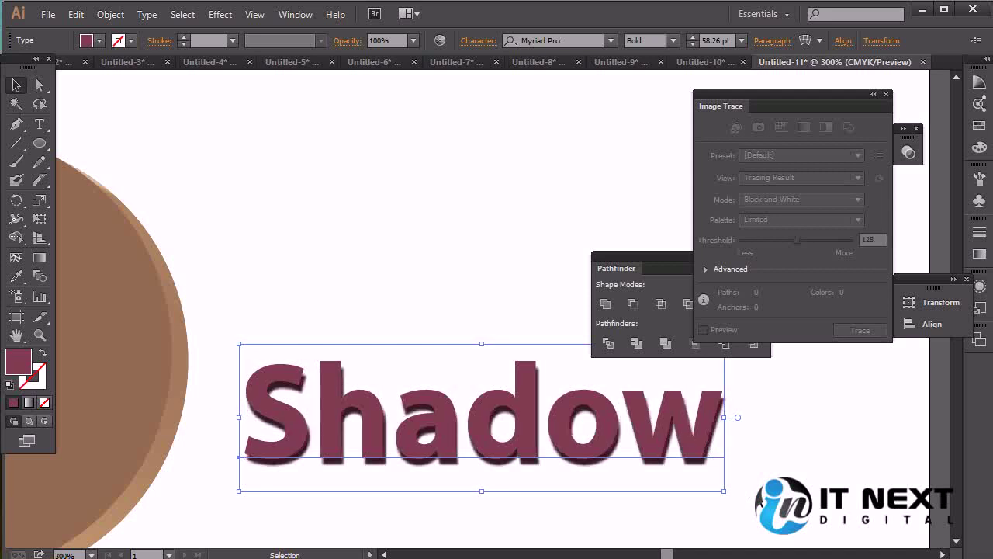
key(Right)
key(Down)
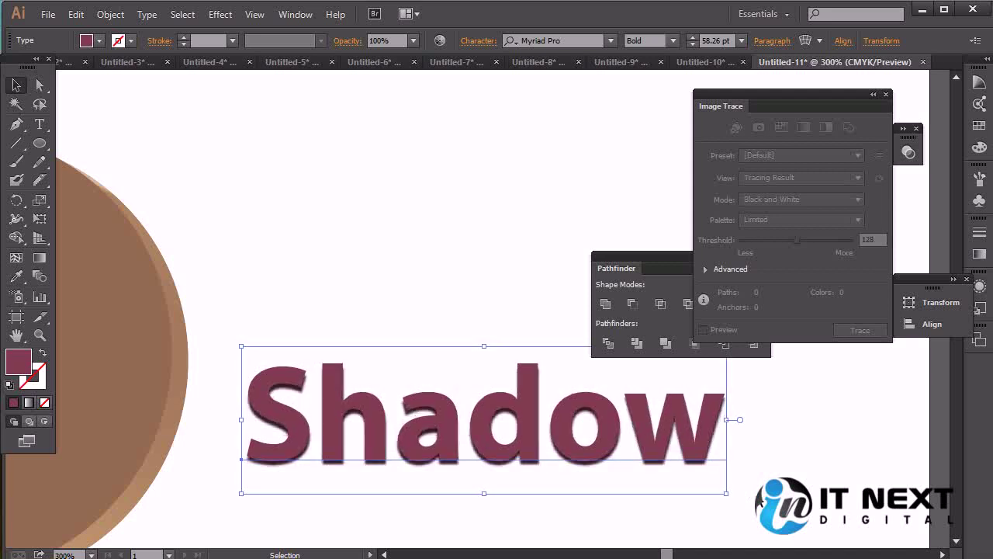
Check the shadow offset, reselect the text and close the Image Trace panel.
click(732, 483)
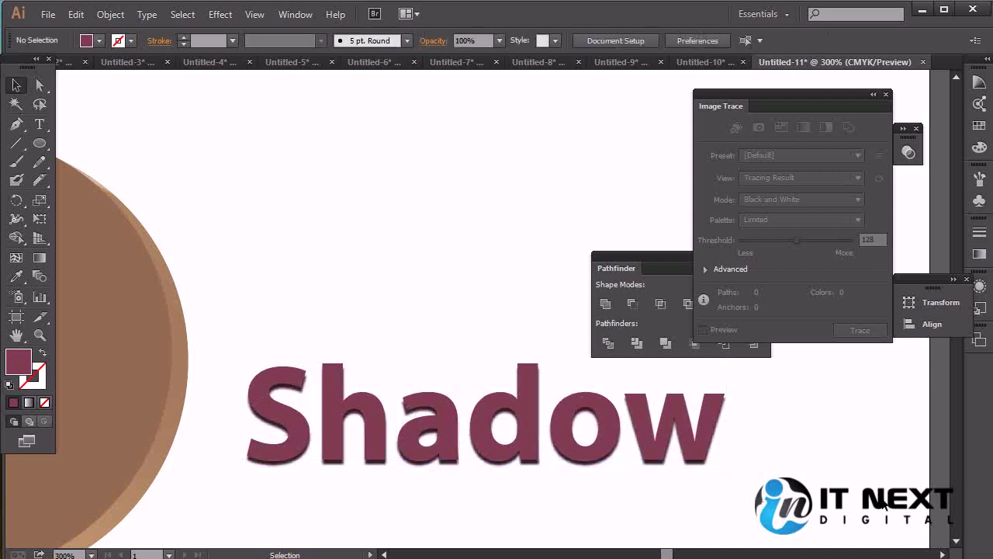
click(535, 450)
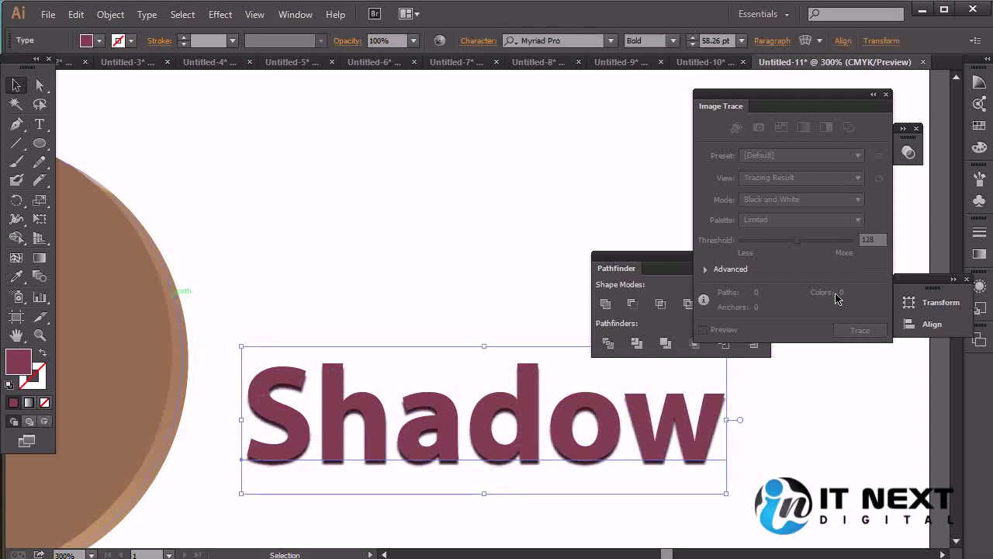
click(885, 93)
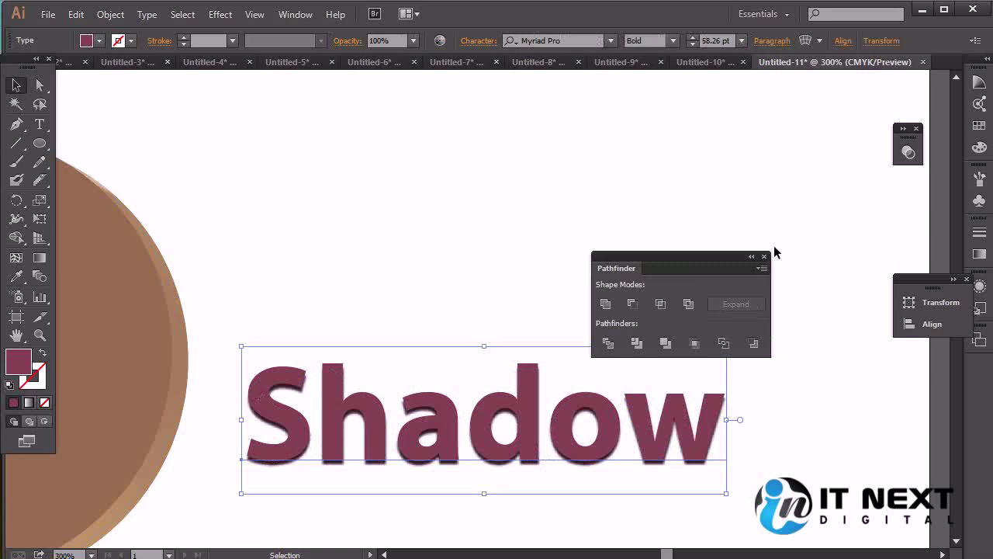
Close the Pathfinder panel and bring up the Transparency and Appearance panels.
click(766, 258)
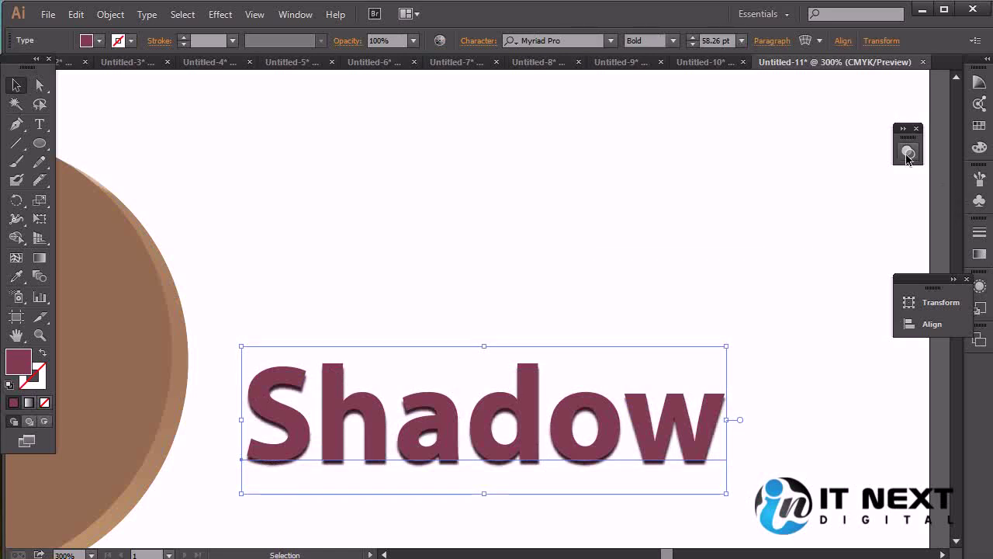
click(908, 154)
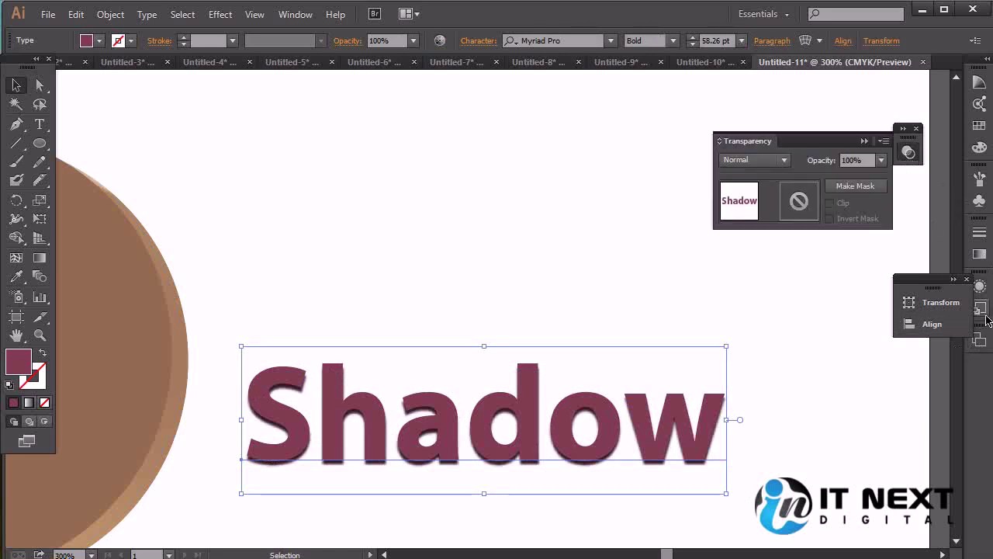
click(981, 287)
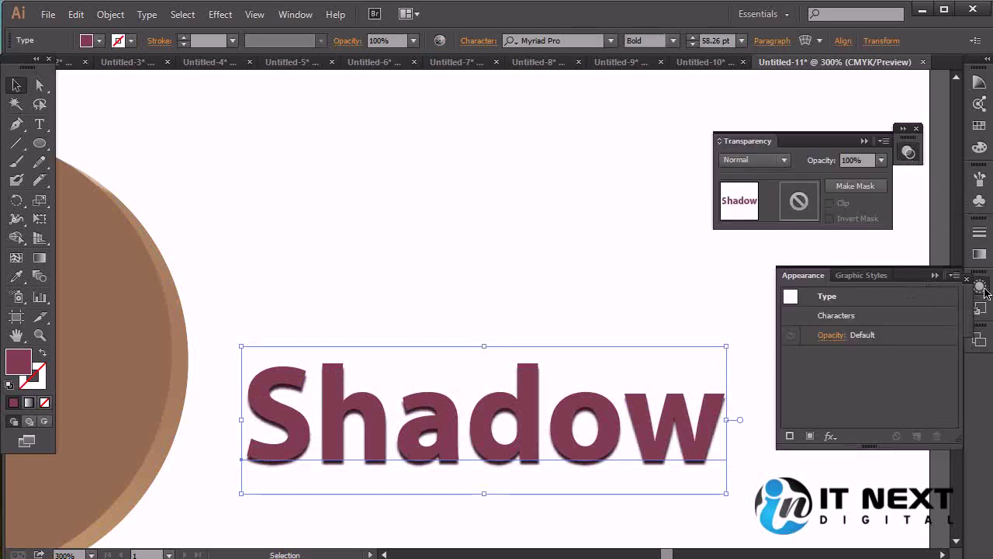
Add a white stroke outline to the Shadow text to preview it.
click(791, 436)
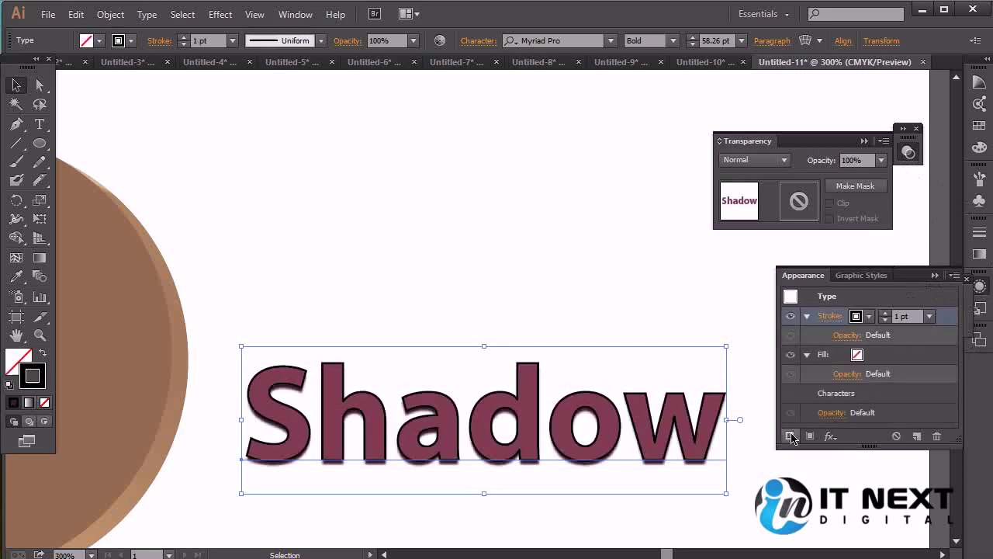
click(868, 316)
click(829, 387)
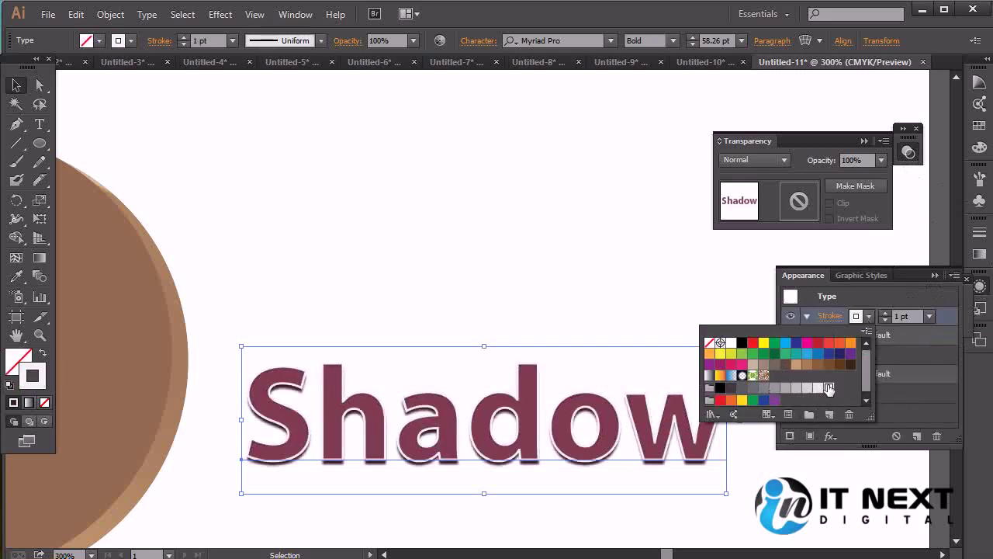
click(583, 261)
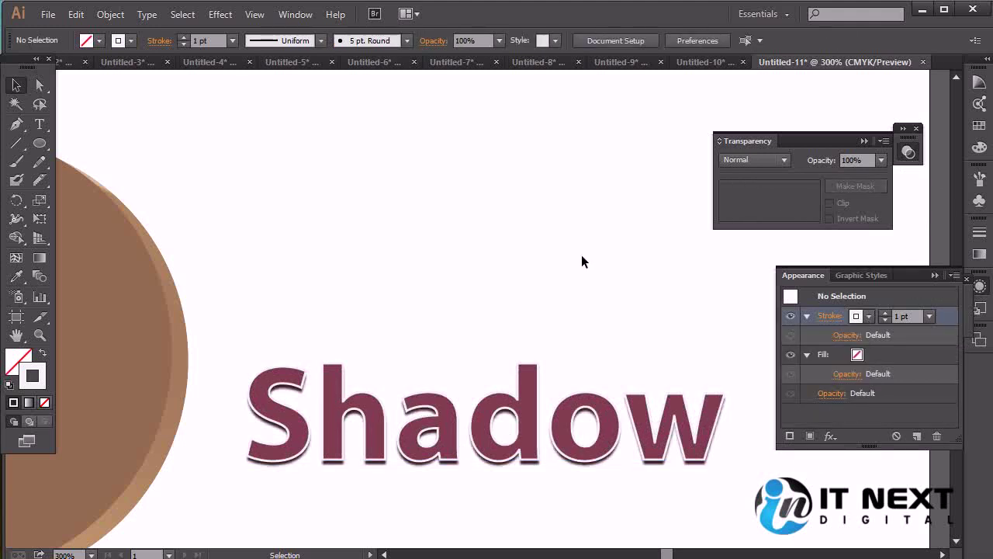
Undo the white outline and remove the extra stroke and fill, leaving the text unchanged.
key(ctrl+z)
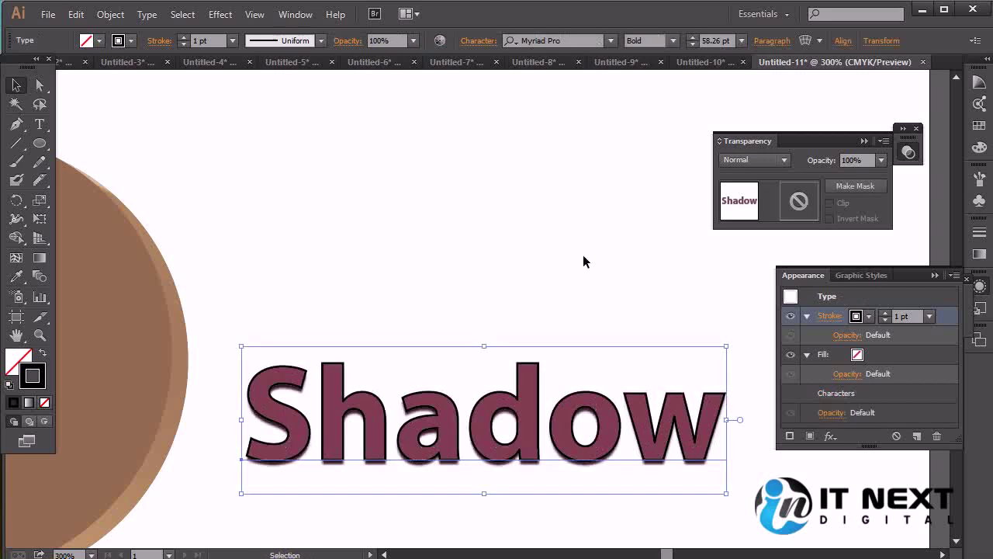
click(903, 361)
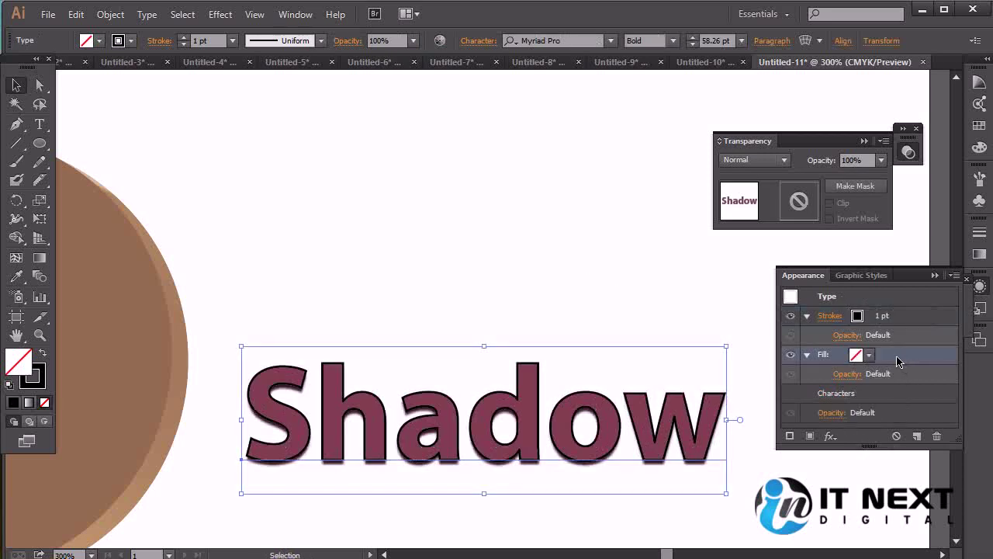
key(ctrl+z)
click(580, 261)
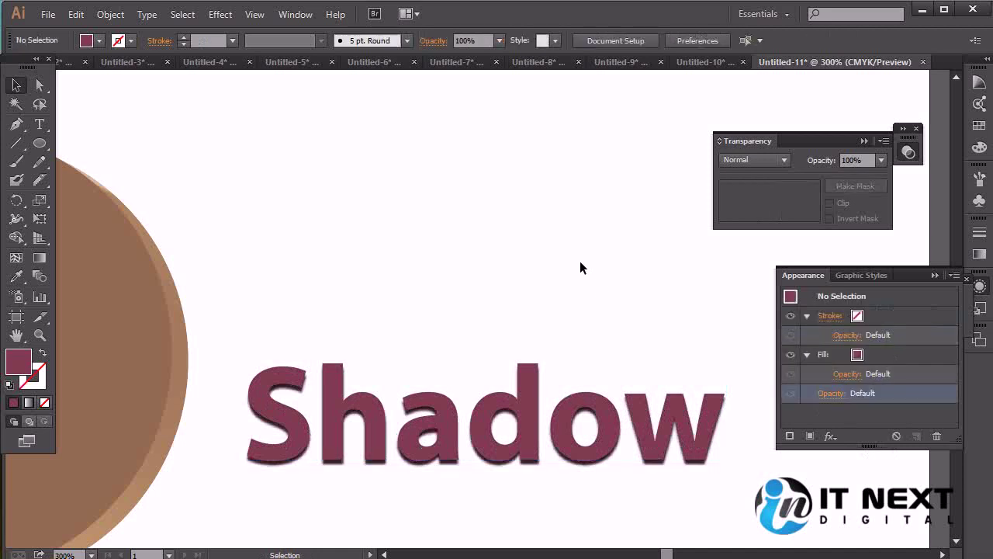